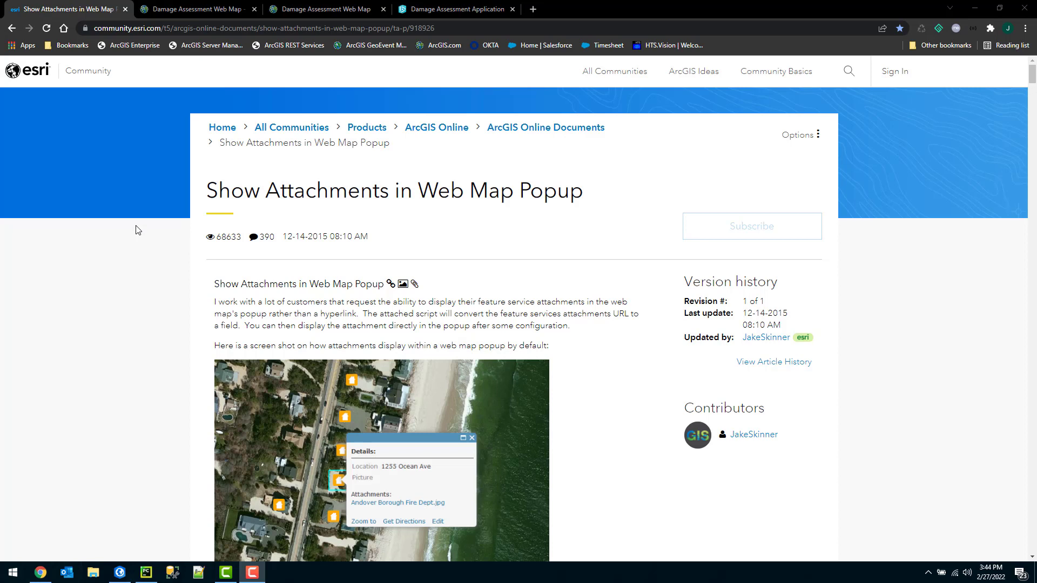
View an orange house's attachment photo from its Classic map pop-up, then switch to the new Map Viewer.
click(201, 15)
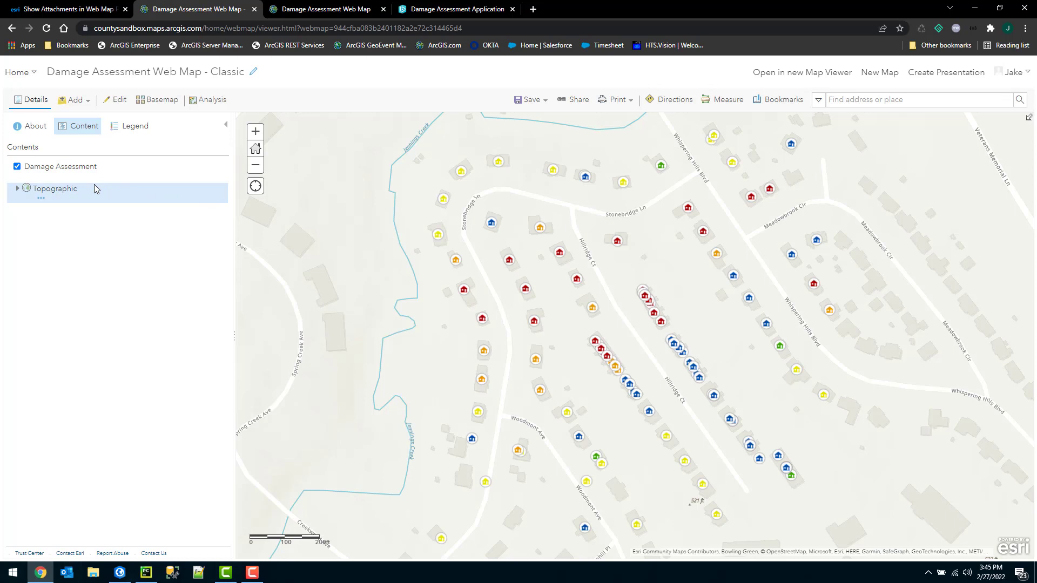
mouse_move(95, 176)
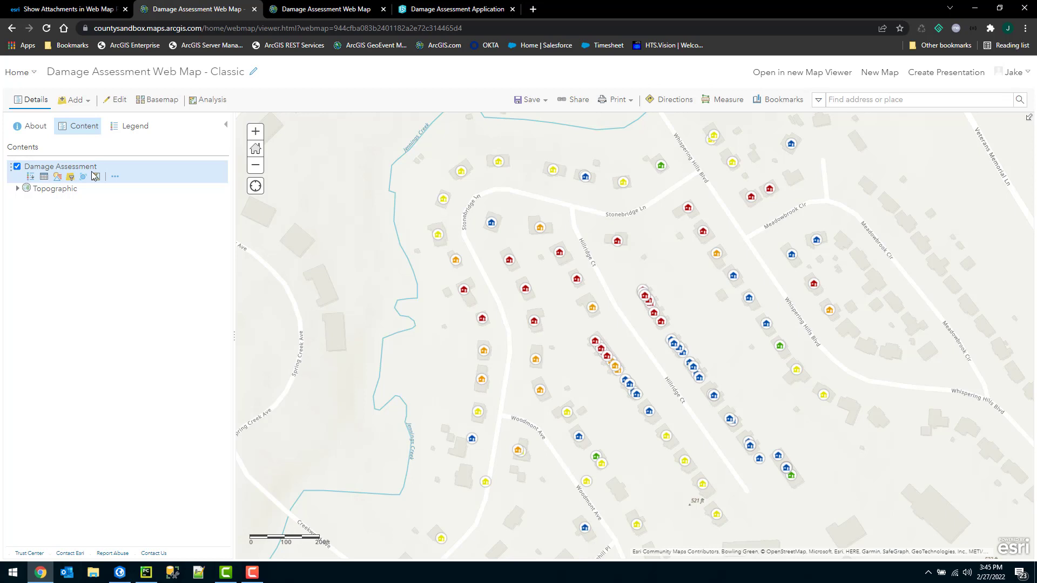
click(541, 229)
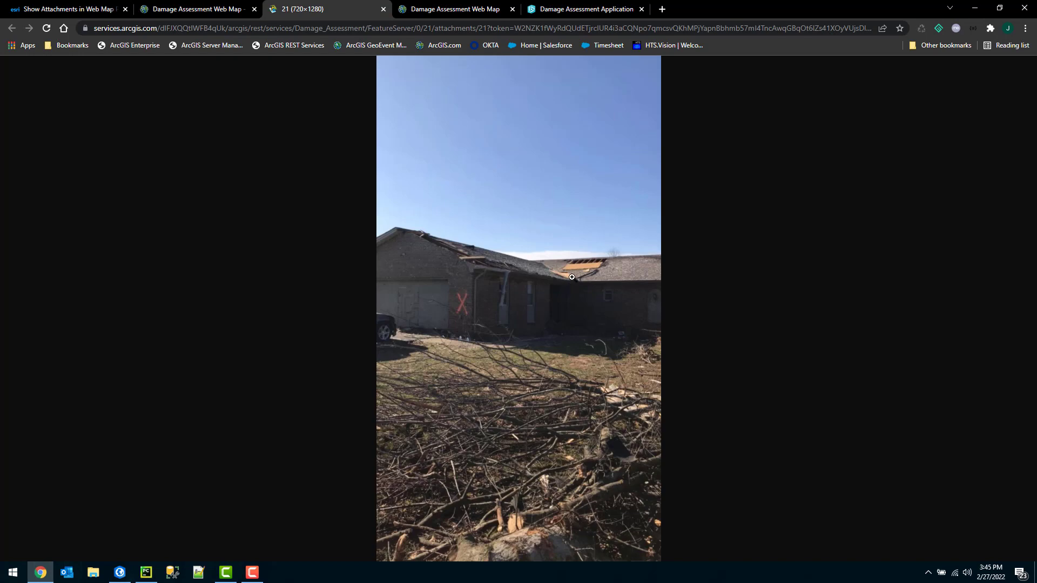
click(383, 10)
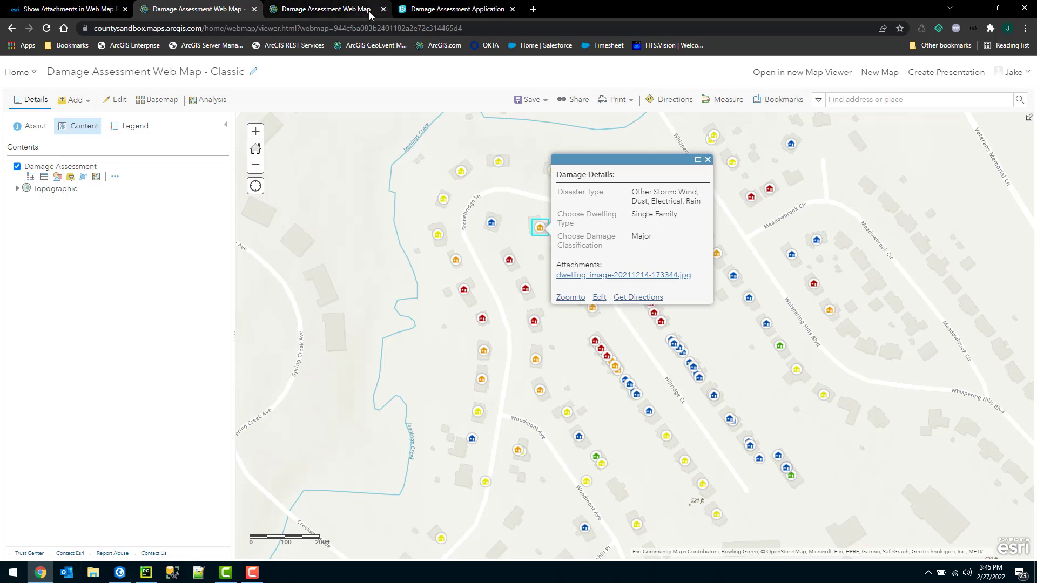
click(325, 11)
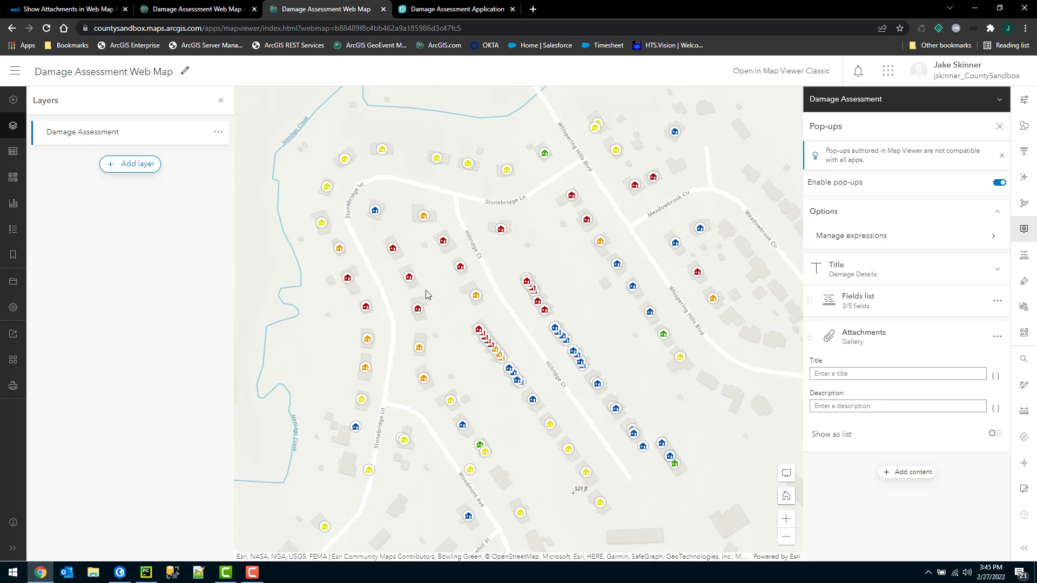
Open a red house's Damage Details pop-up showing dwelling_image-20211215-174200.jpg inline, then close it.
click(410, 279)
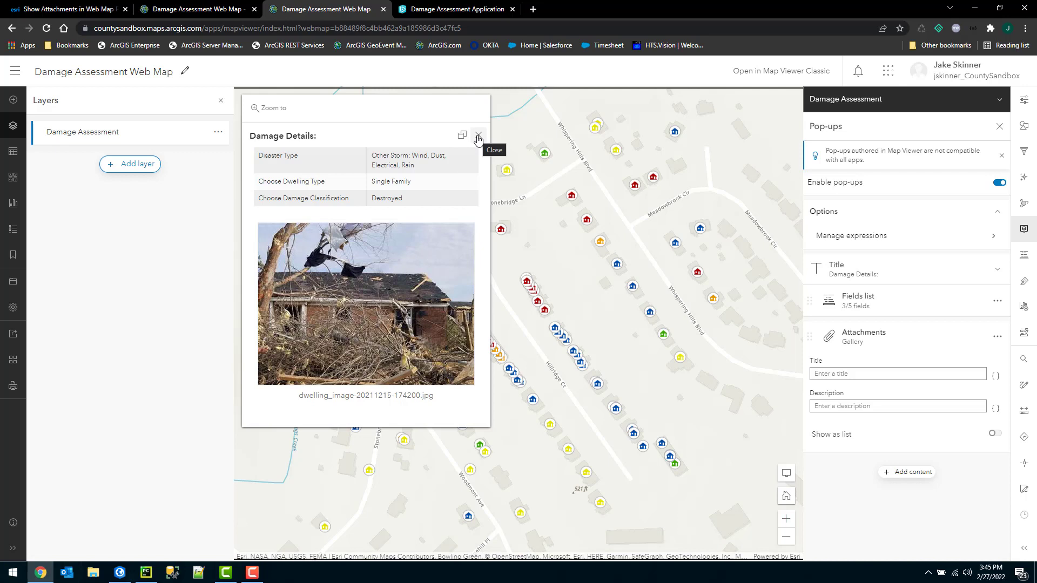
click(478, 137)
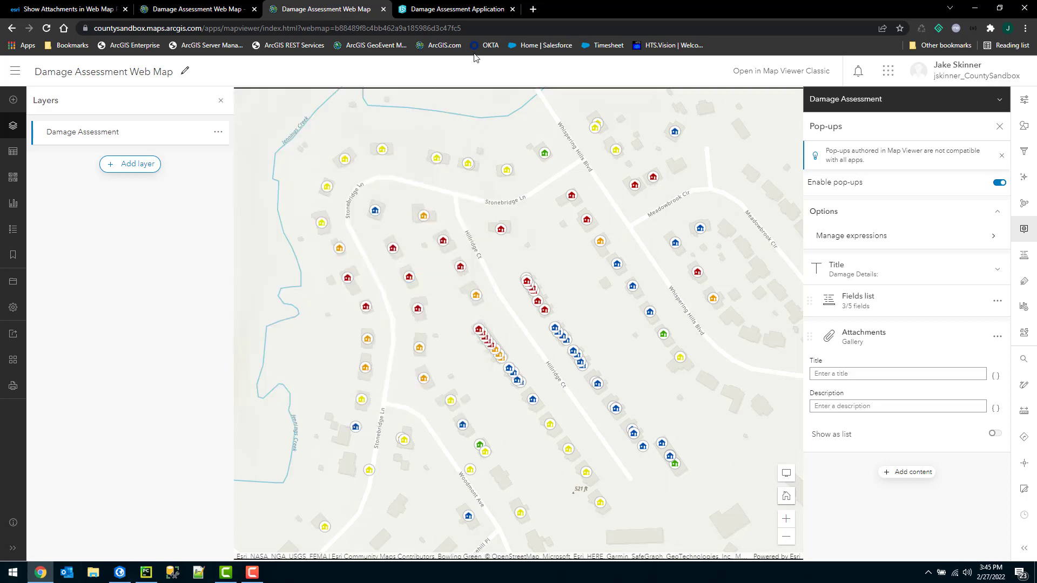
In the Damage Assessment Application, inspect a destroyed house's pop-up with its attachment link, then close it.
click(468, 10)
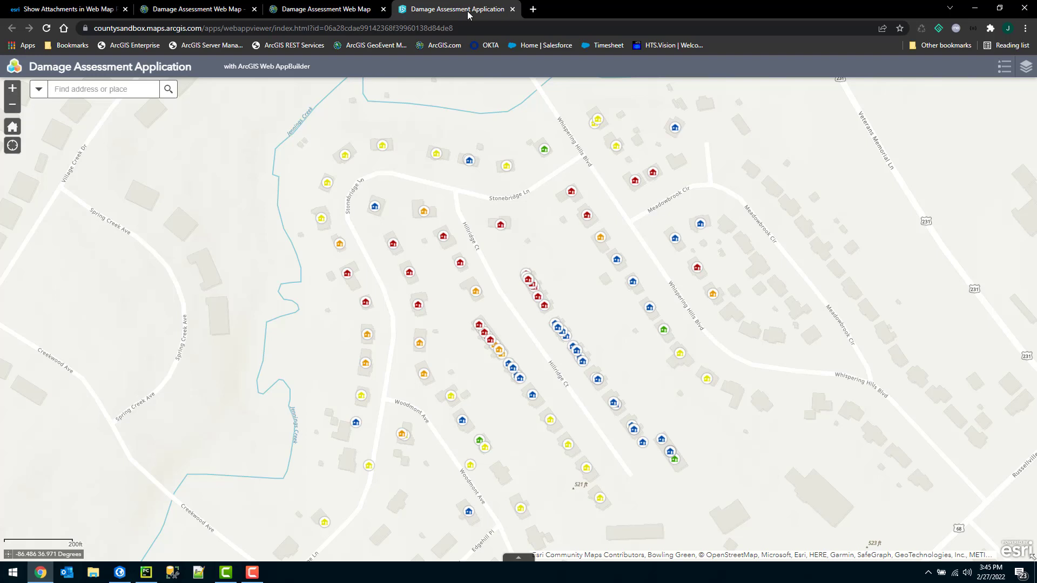
click(365, 304)
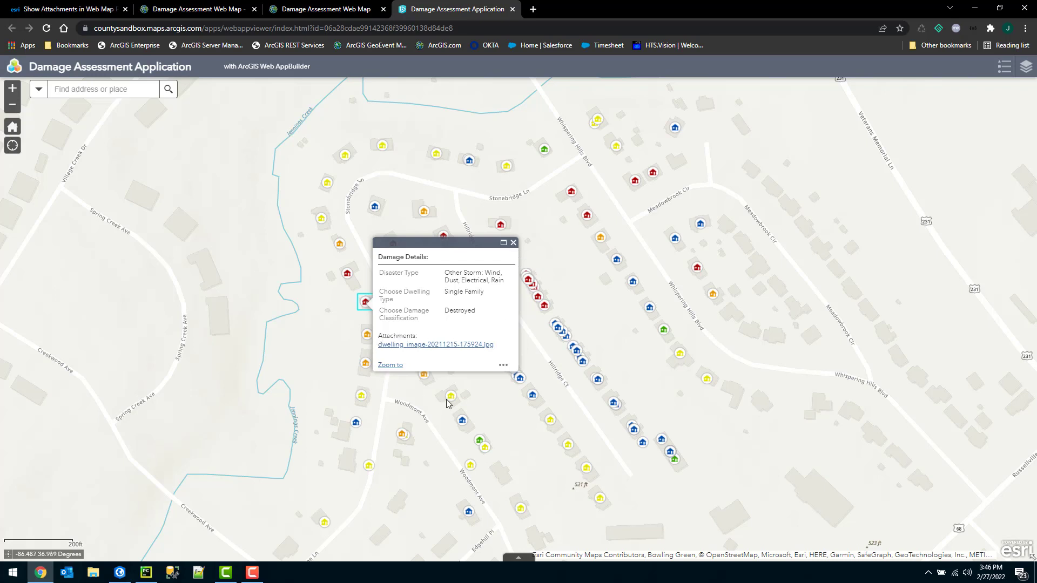
click(513, 243)
Back in the Classic web map, dismiss the pop-up and open the Damage Assessment attribute table.
click(194, 11)
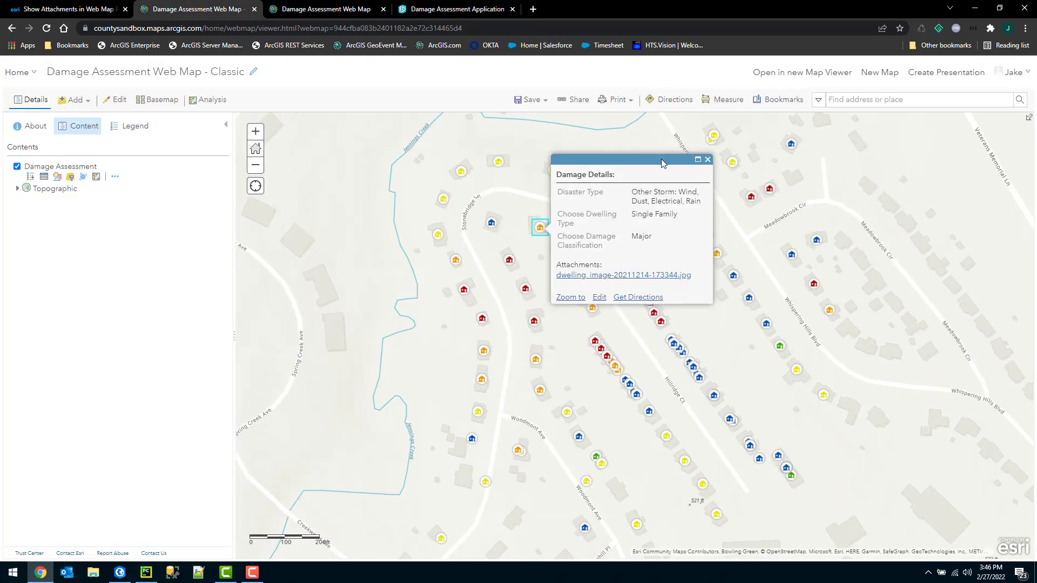
click(708, 160)
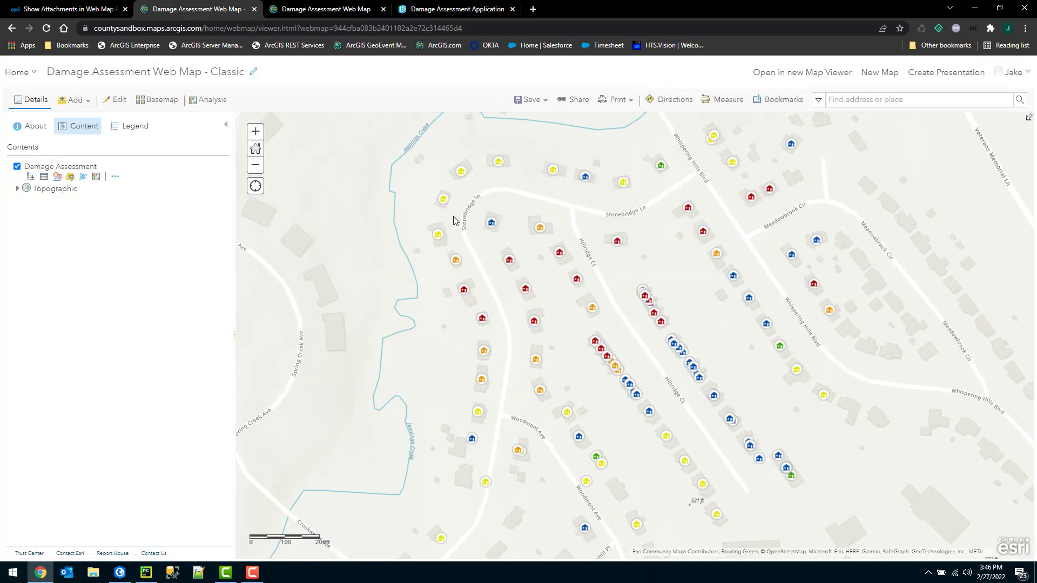
click(44, 178)
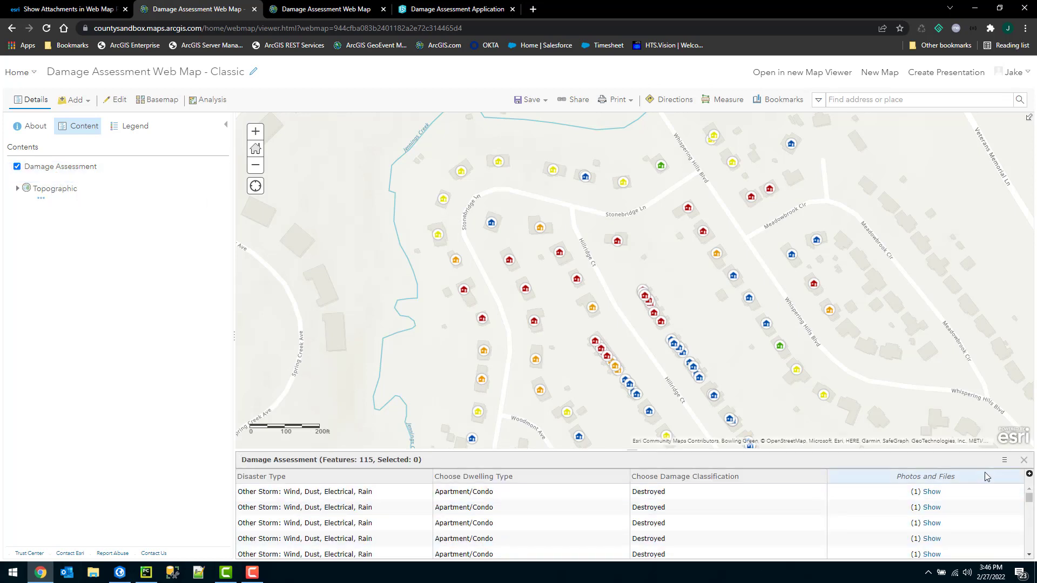
Add a new field named Picture with length 1000, then close the attribute table.
click(1004, 459)
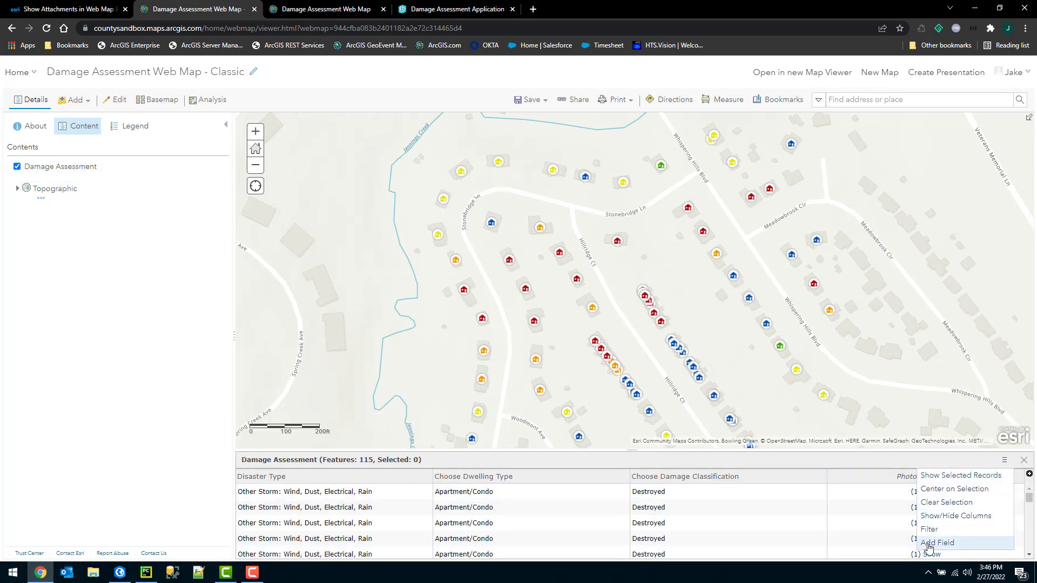
click(947, 543)
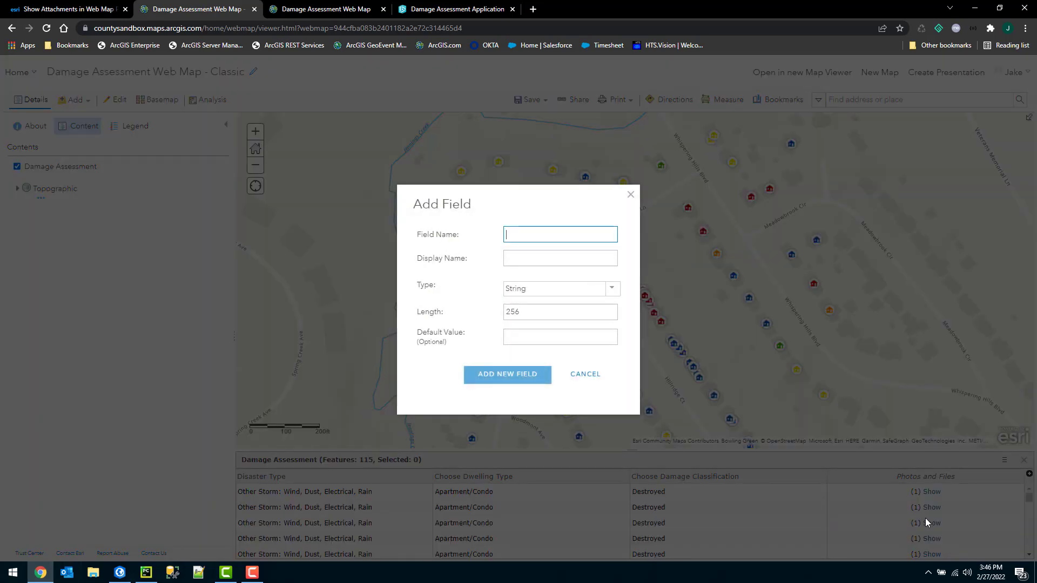
text(Picture)
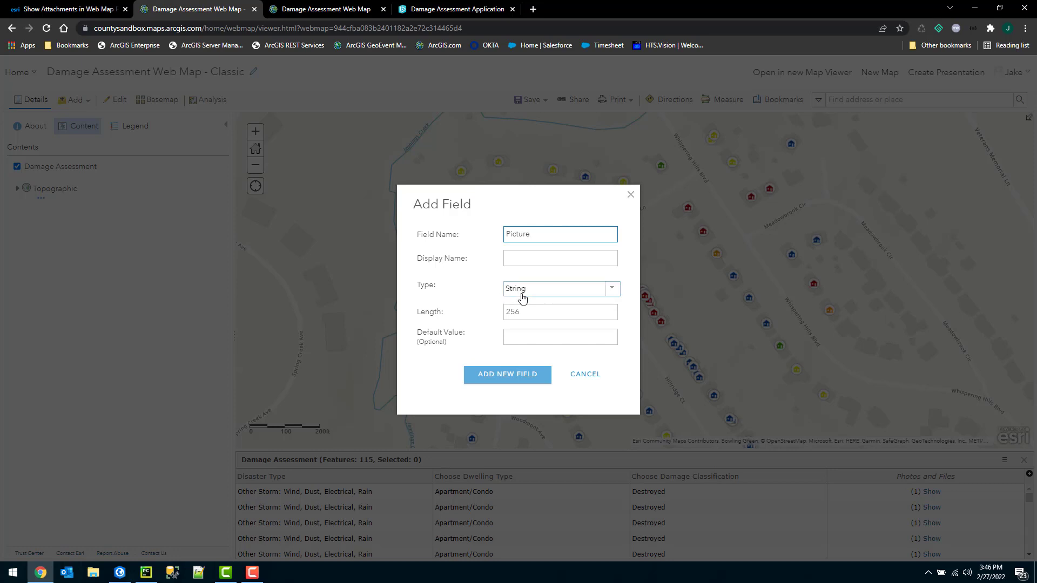
double_click(531, 312)
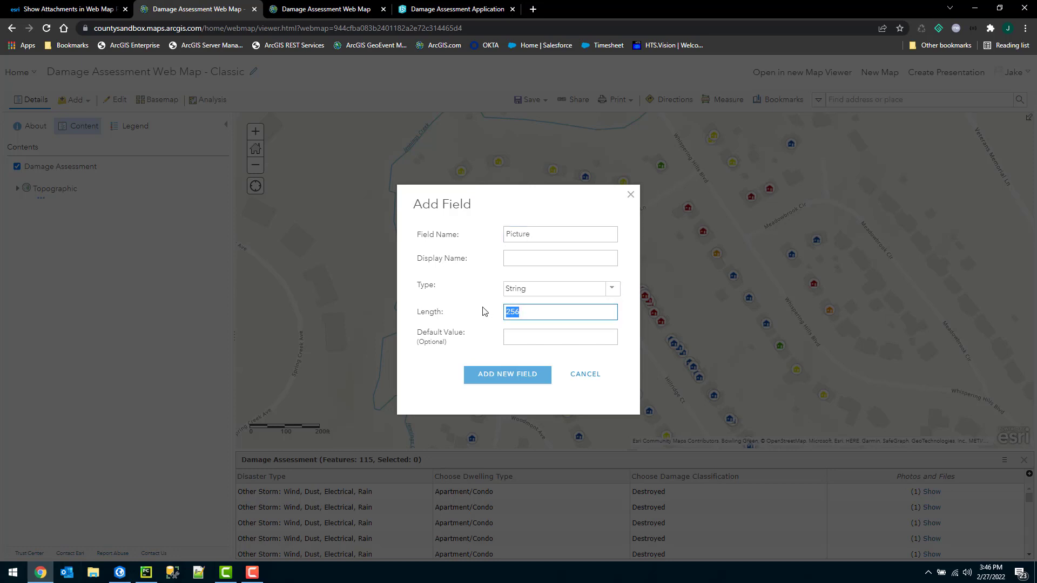
click(544, 313)
double_click(546, 315)
key(BackSpace)
text(1000)
click(505, 376)
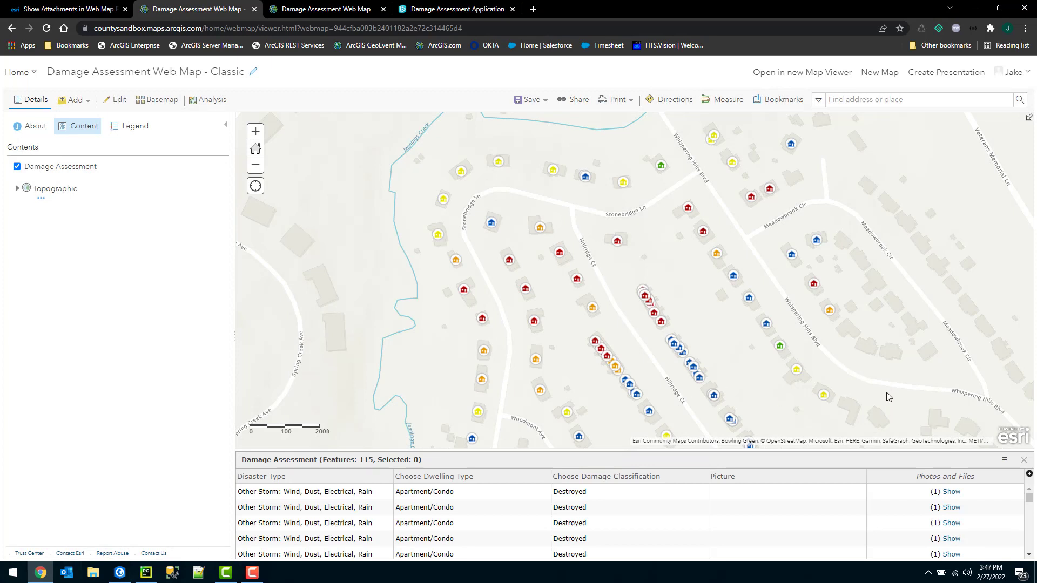
click(1024, 461)
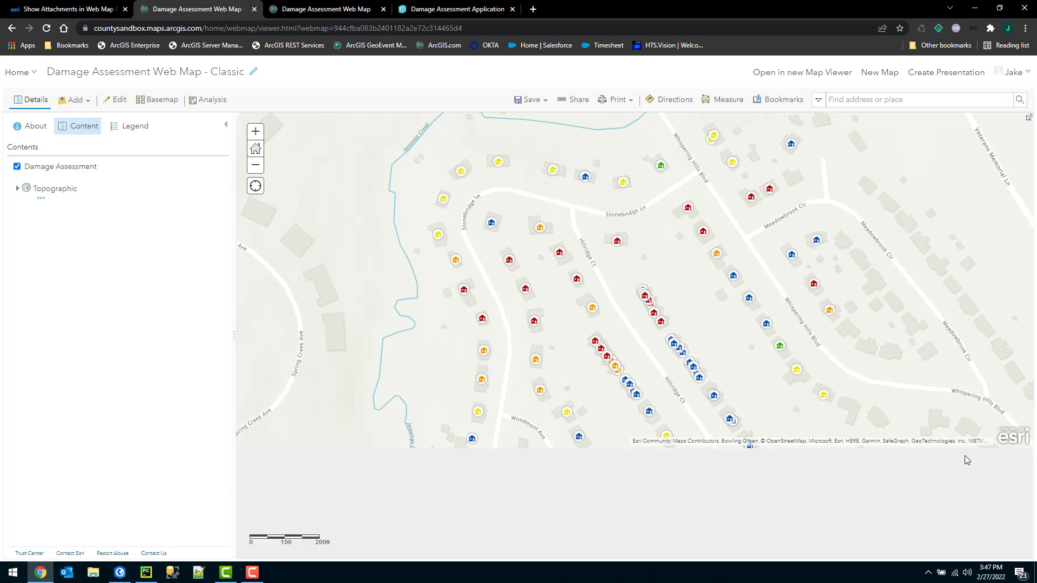
In ArcGIS Pro, open the Attachments to Popup tool from the Convert Attachments toolbox.
click(119, 573)
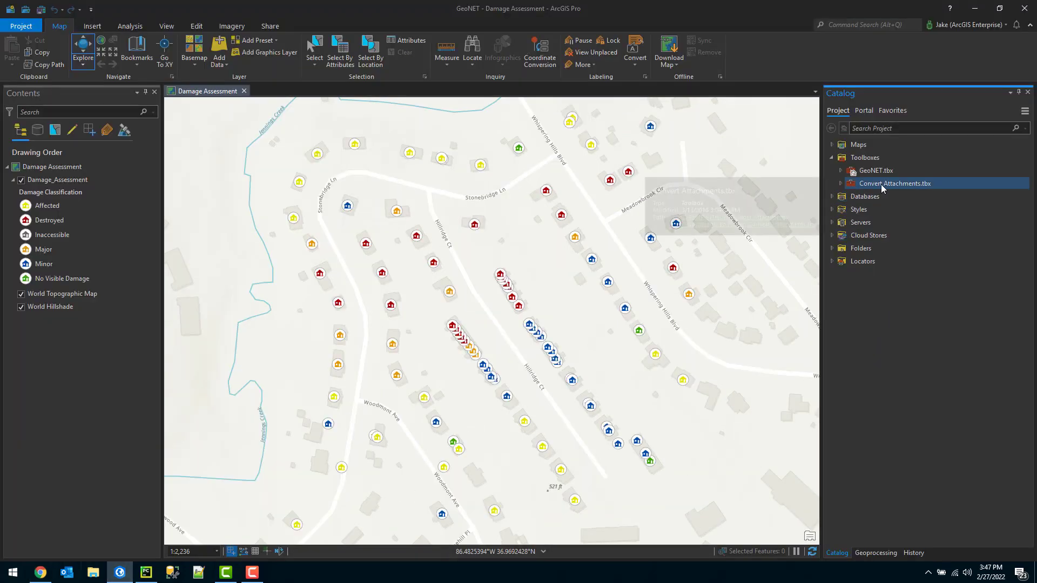
click(840, 184)
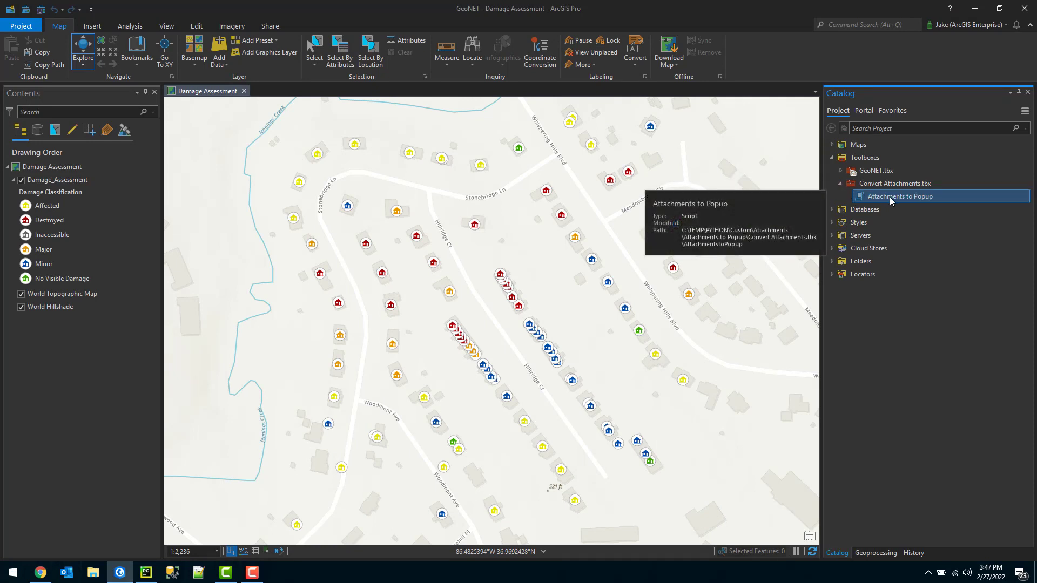
double_click(891, 197)
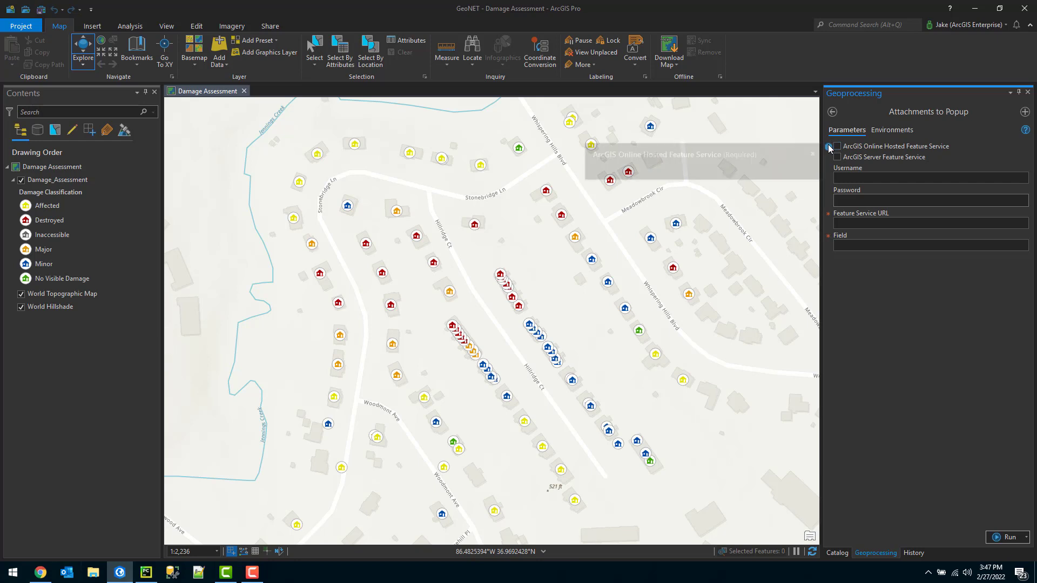
Choose ArcGIS Online Hosted Feature Service and enter the account username and password.
click(837, 147)
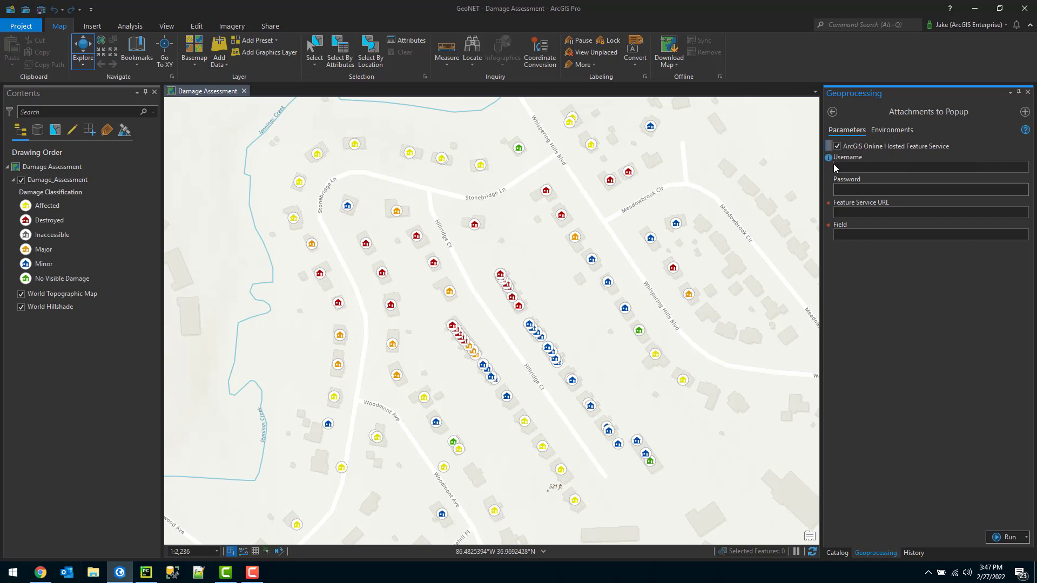
click(851, 167)
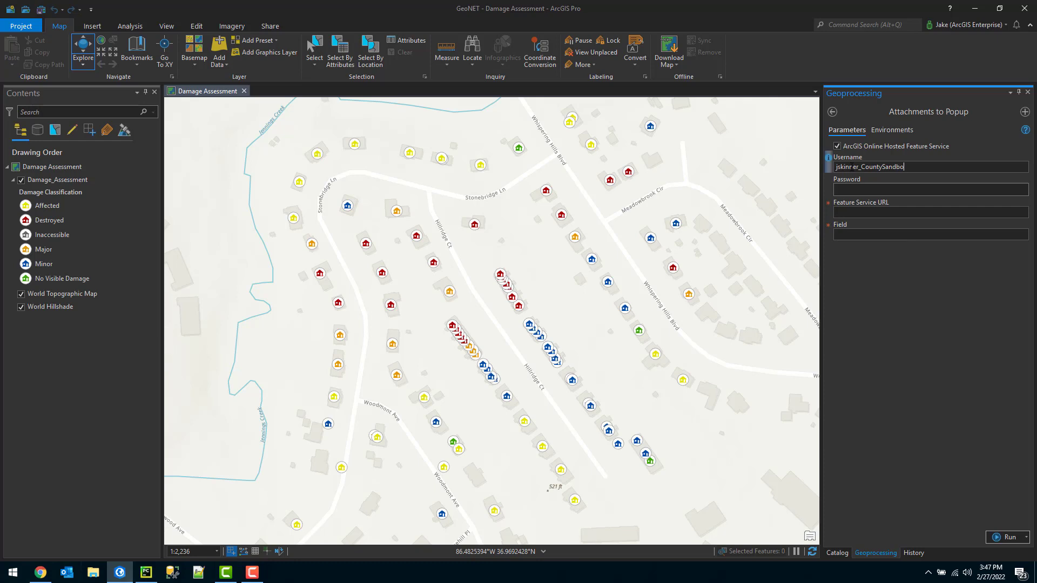
key(Tab)
text(*******)
click(870, 211)
click(39, 574)
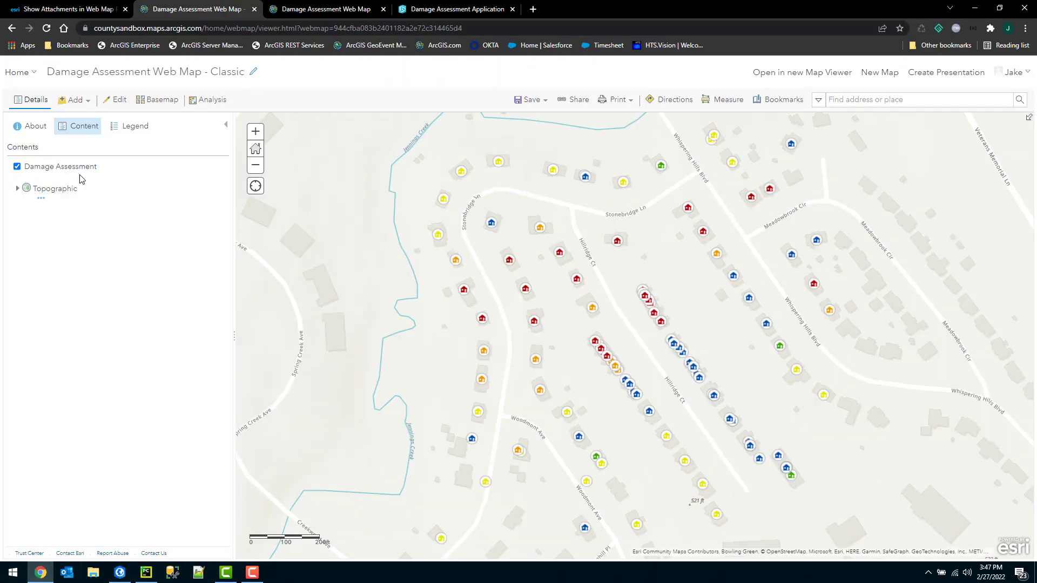
Open the Damage_Assessment layer's REST page and select its URL through FeatureServer/0, excluding the token.
click(115, 178)
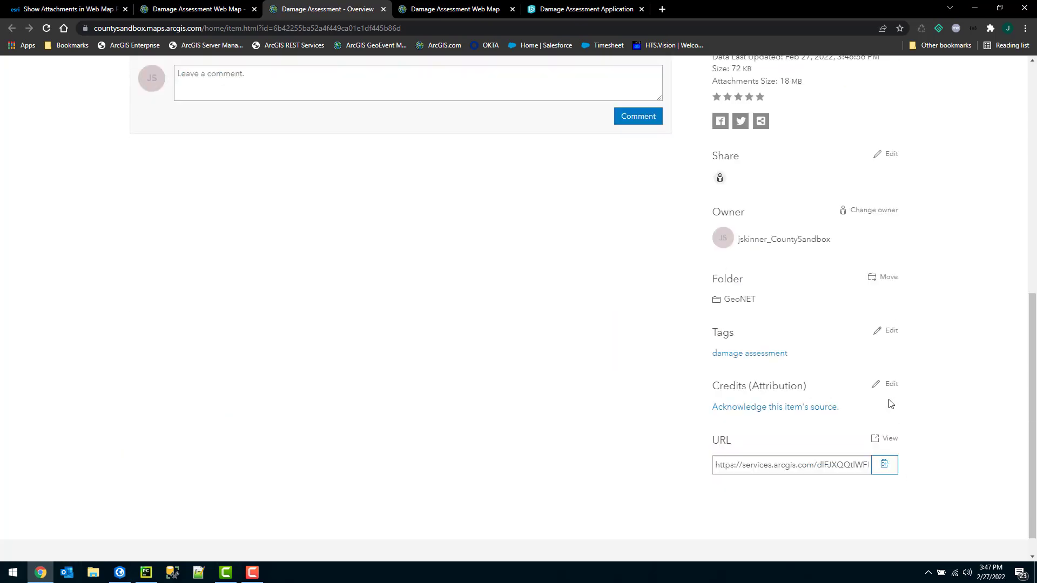
scroll(890, 404, down, 1)
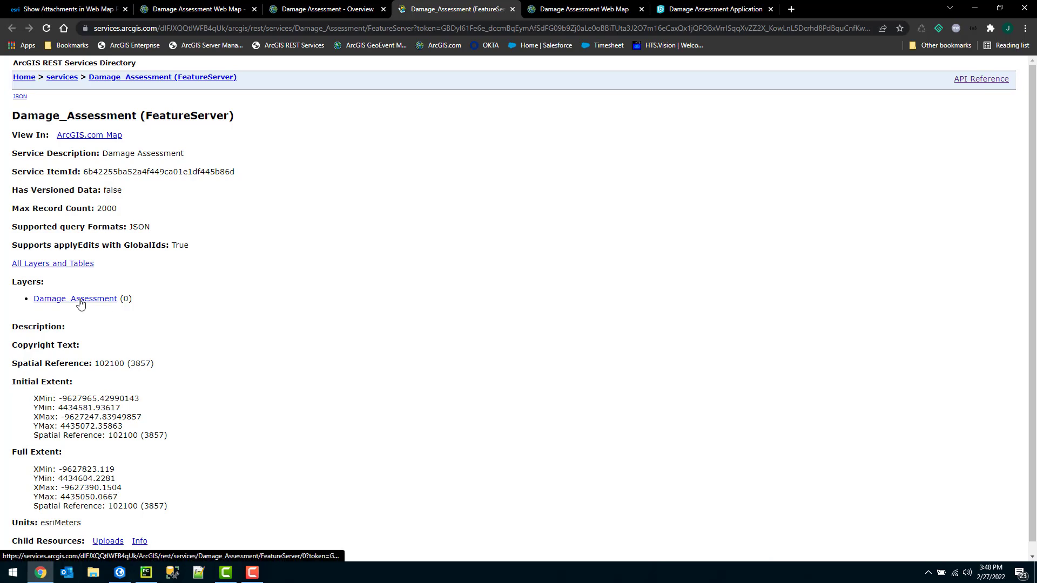
click(99, 304)
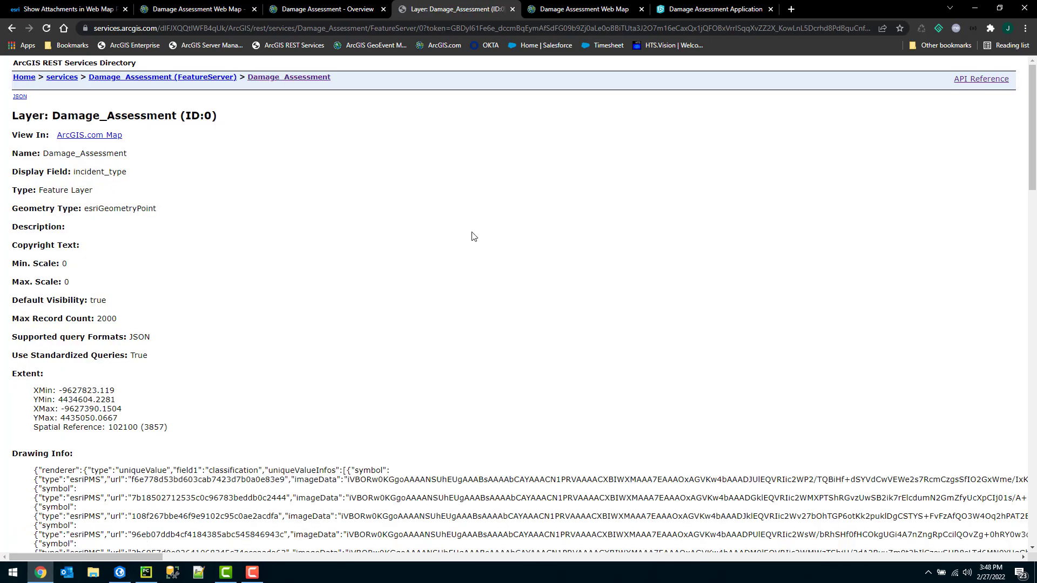
click(424, 28)
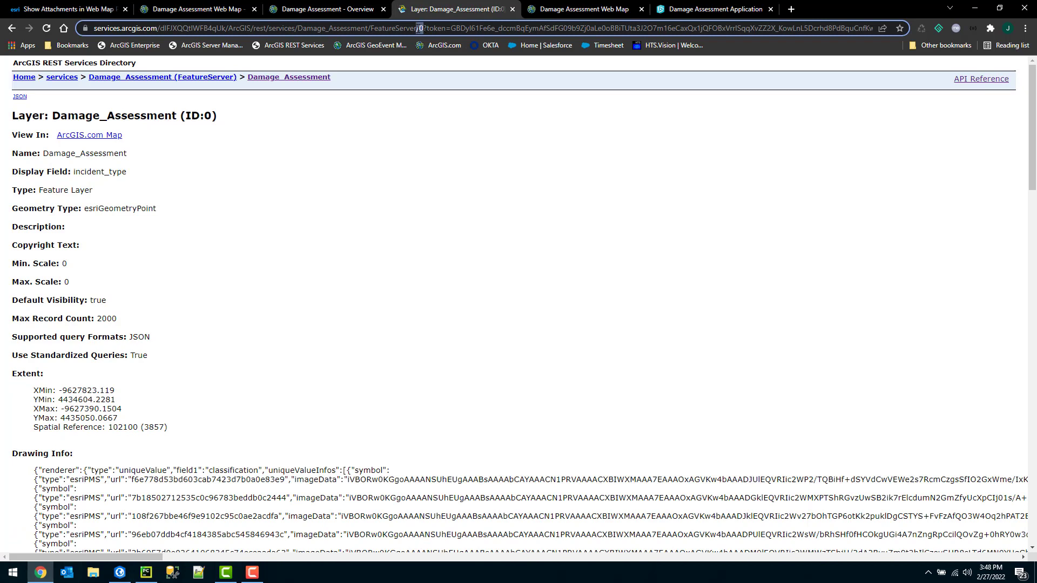
click(425, 28)
drag(424, 28, 70, 30)
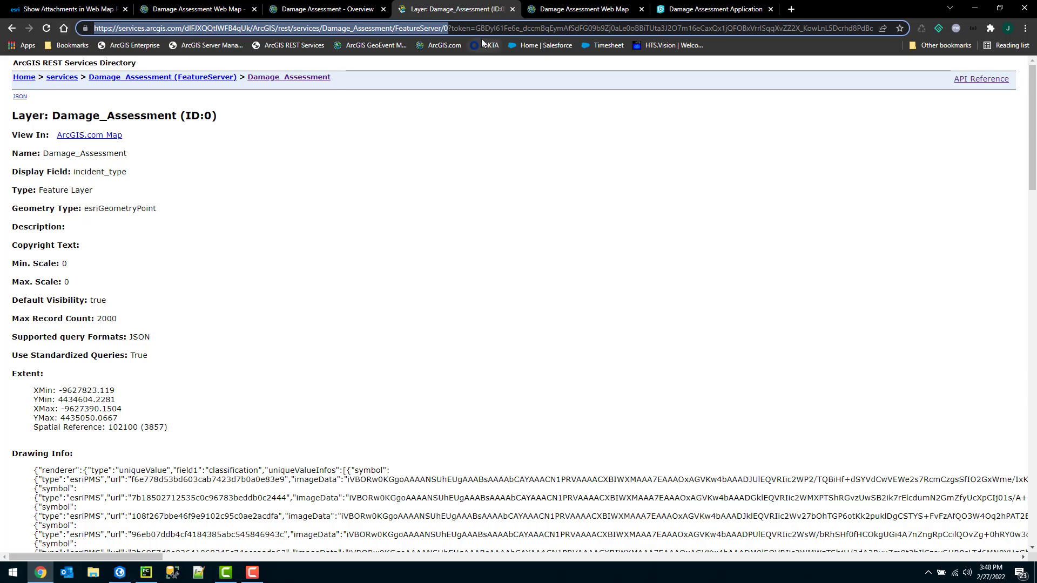
Paste the layer URL into Attachments to Popup, set Field to Picture, run it and view the messages.
click(120, 573)
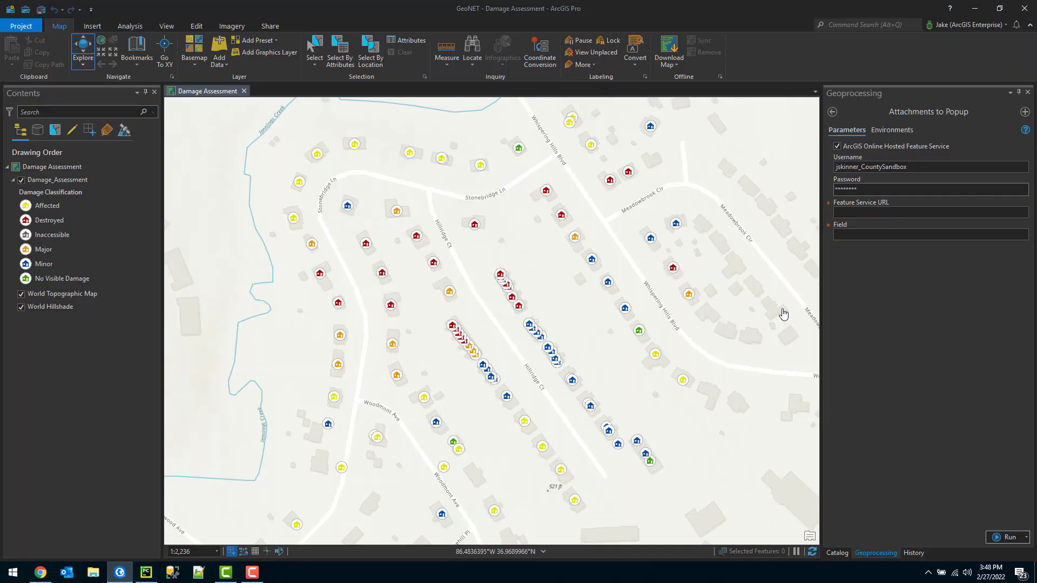
click(875, 210)
key(ctrl+v)
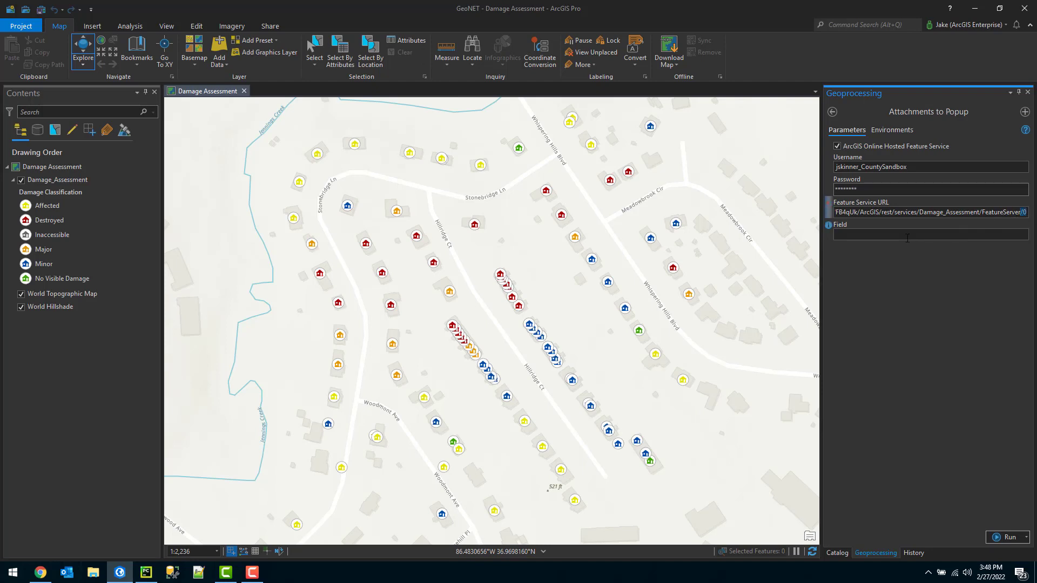
click(890, 234)
click(1005, 538)
mouse_move(861, 543)
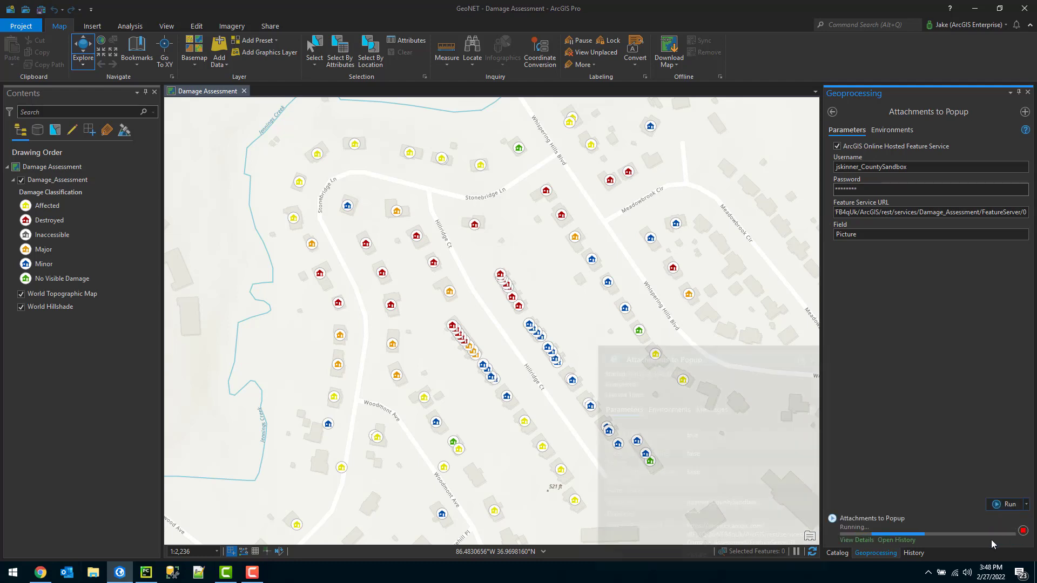
click(860, 541)
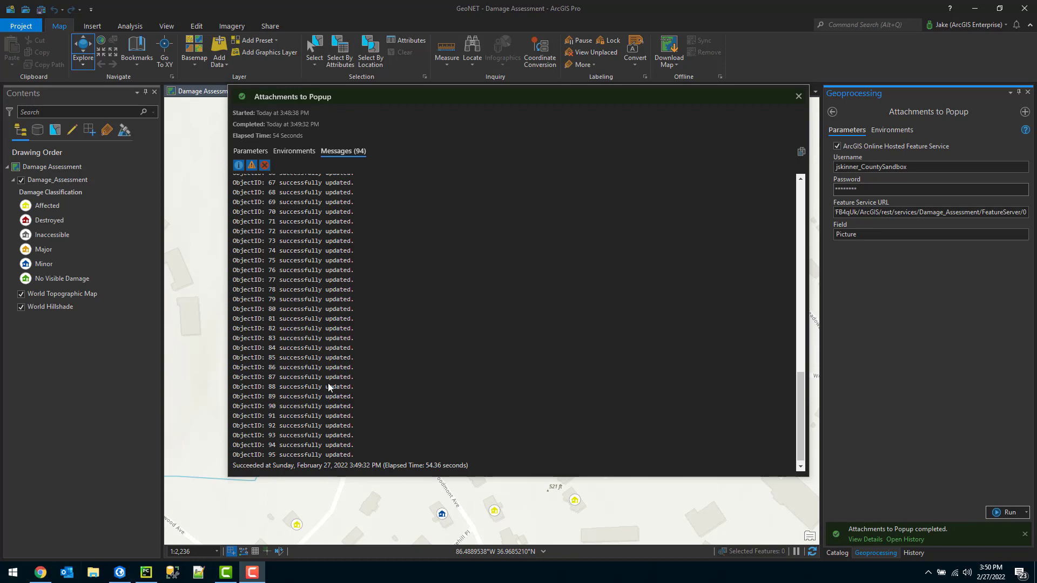
Show the Picture column in the Damage Assessment attribute table to confirm its attachment URLs, then close it.
click(41, 572)
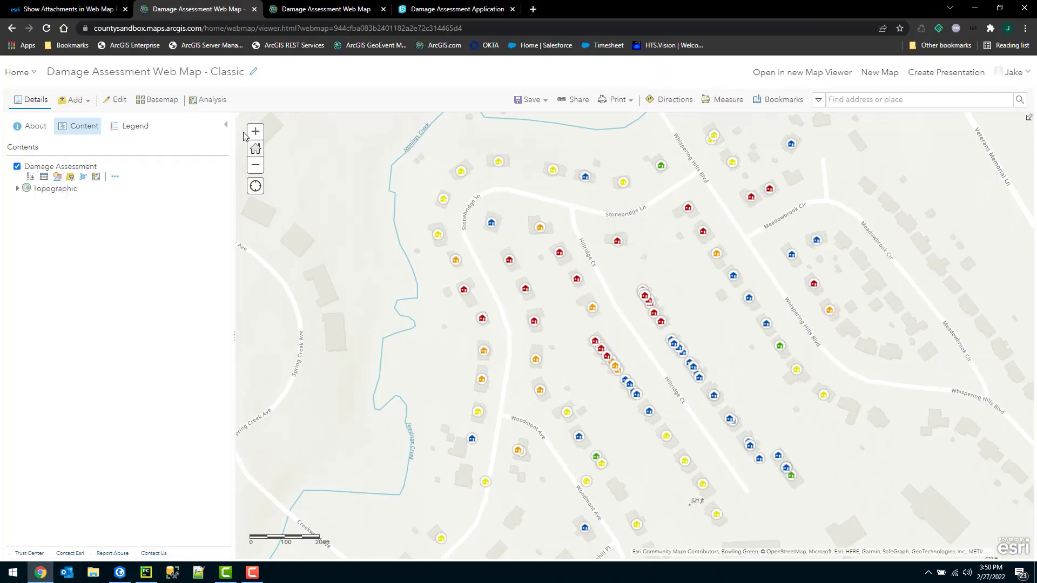
click(44, 178)
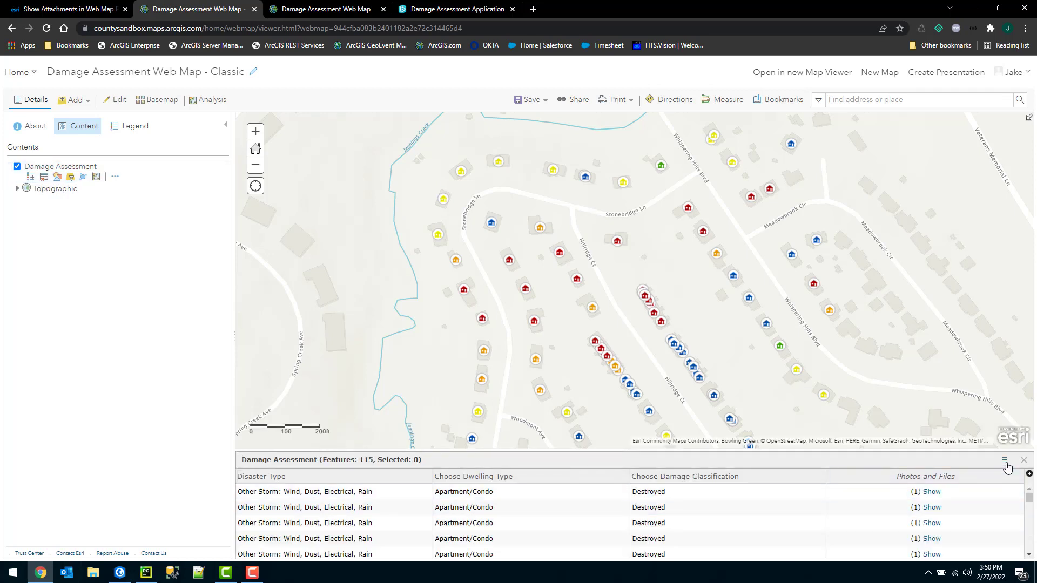
click(1005, 460)
click(959, 516)
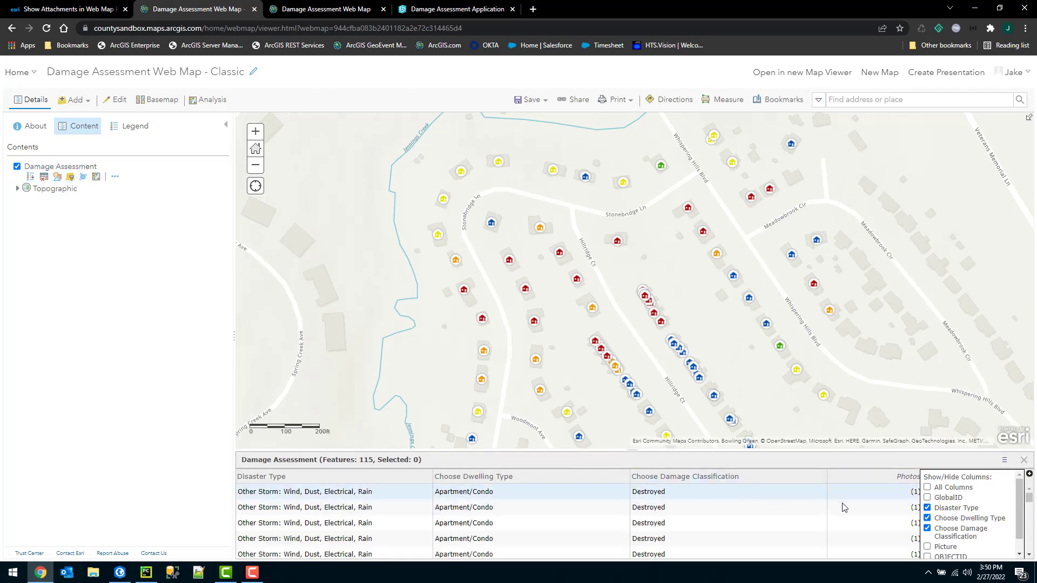
scroll(967, 518, down, 1)
click(927, 531)
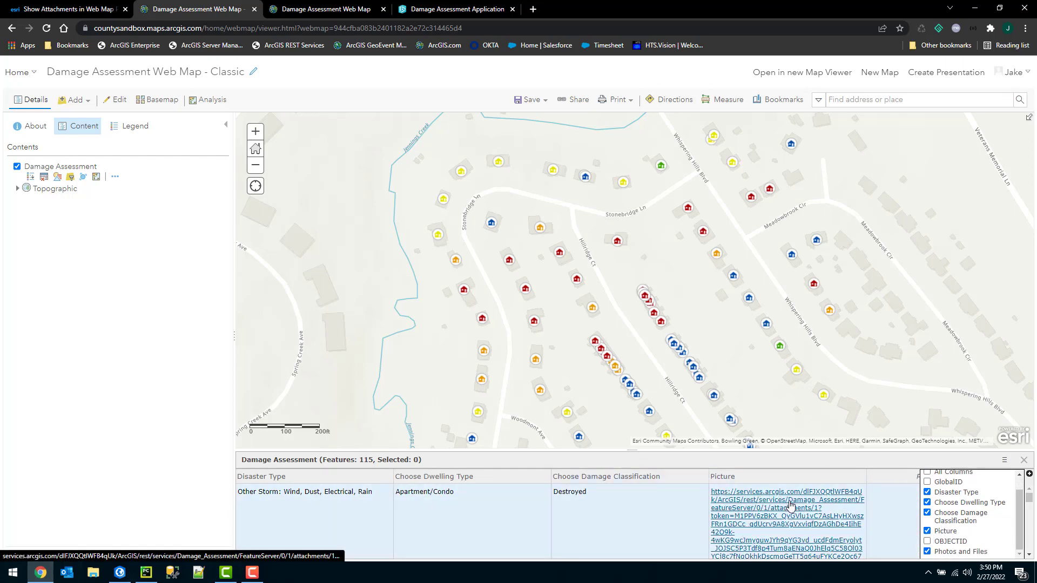
click(1024, 460)
click(1024, 460)
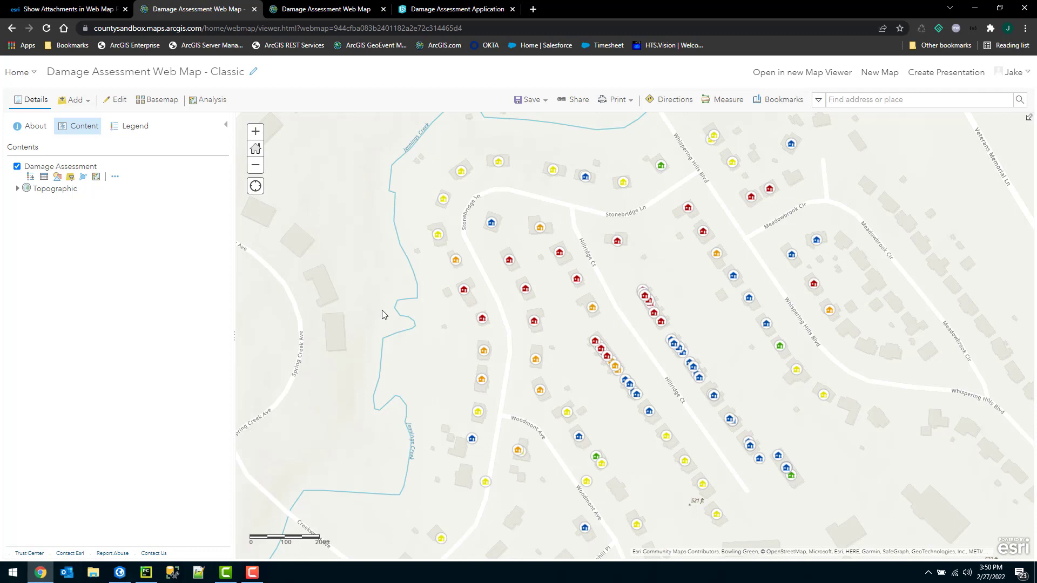
In the Damage Assessment pop-up configuration, turn off attachments as links and list the pop-up media types.
click(115, 178)
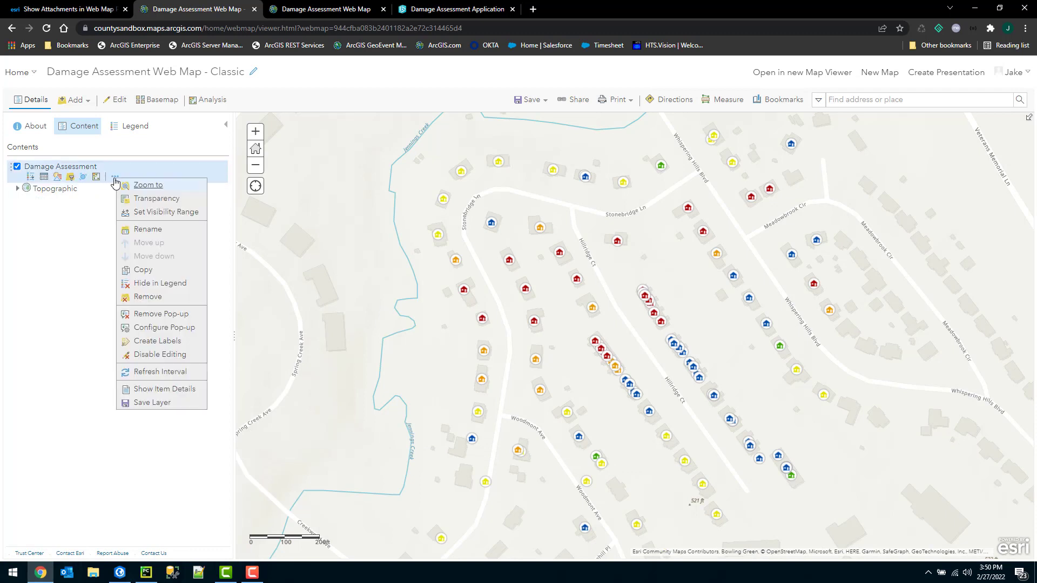
click(143, 328)
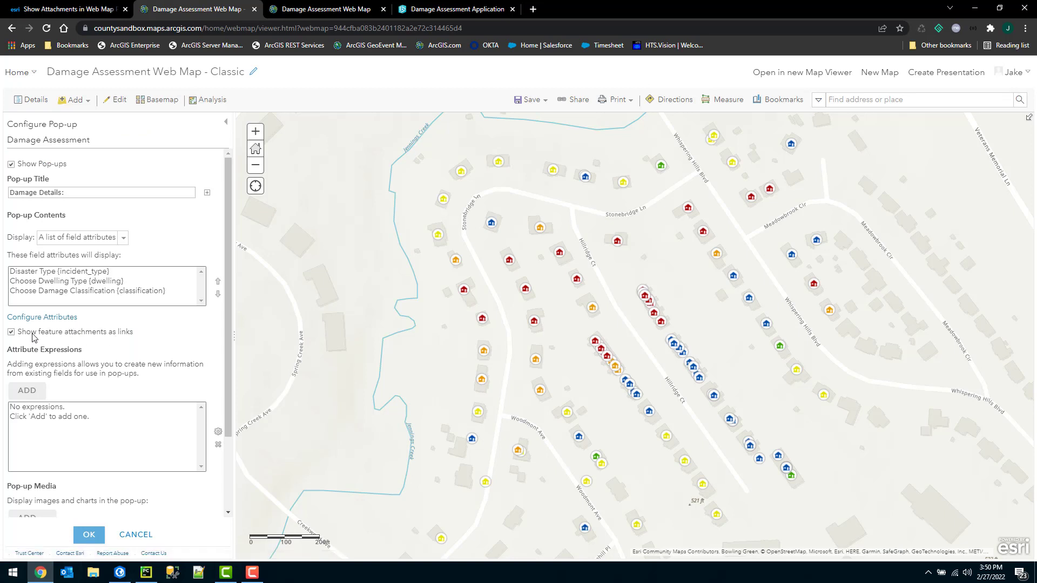
click(12, 332)
scroll(158, 323, down, 2)
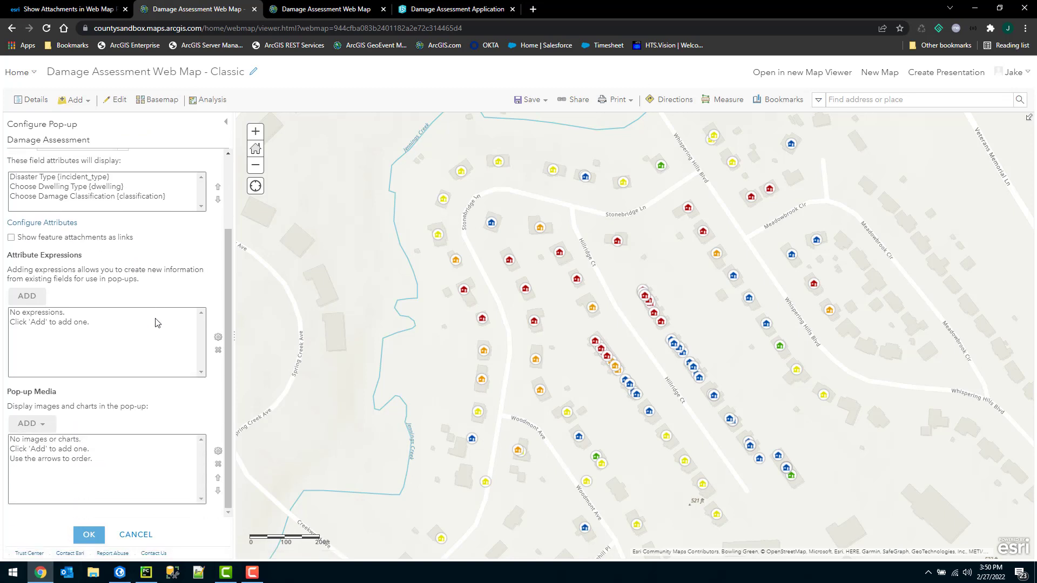
drag(10, 393, 56, 394)
click(46, 427)
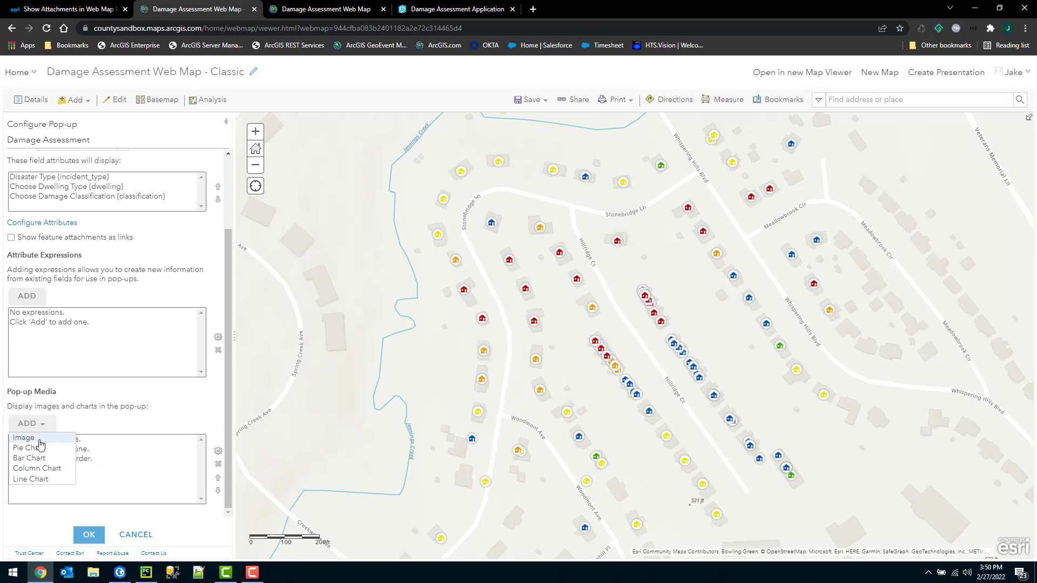
Add an image media item titled 'Image' whose URL comes from the {Picture} field.
click(40, 440)
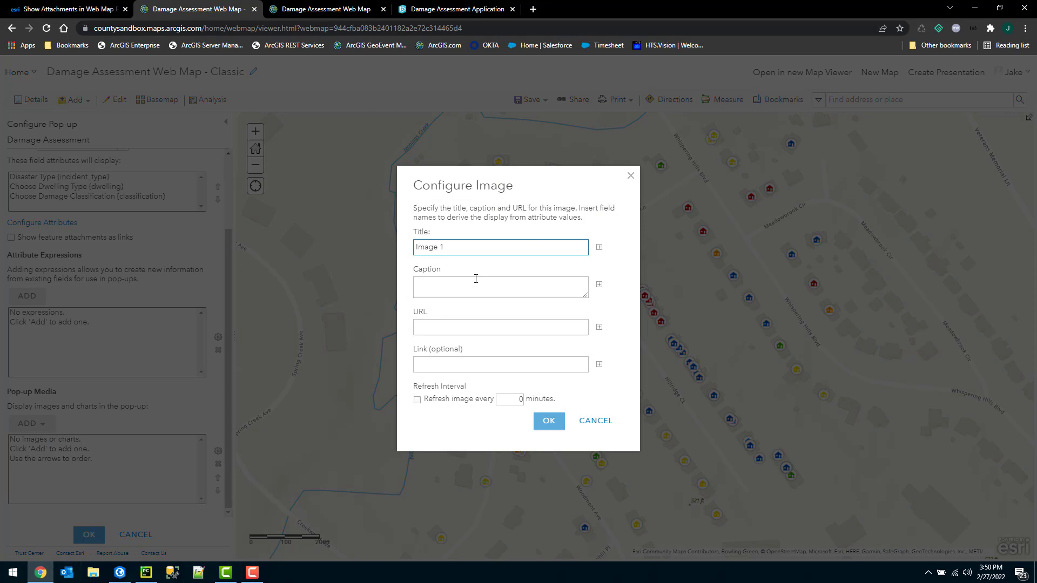
drag(461, 248, 255, 240)
text(Im)
click(599, 327)
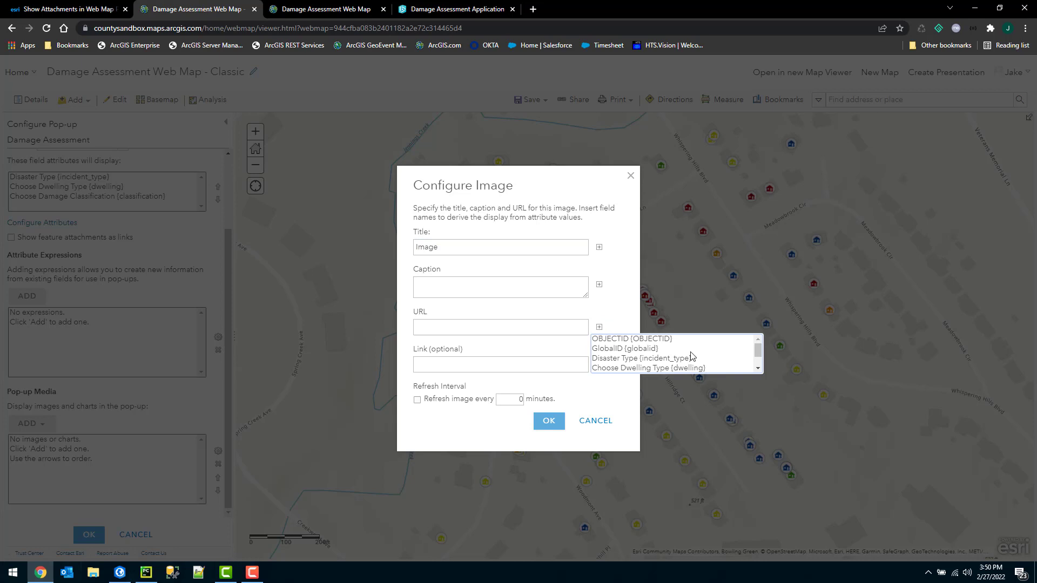
scroll(692, 356, down, 1)
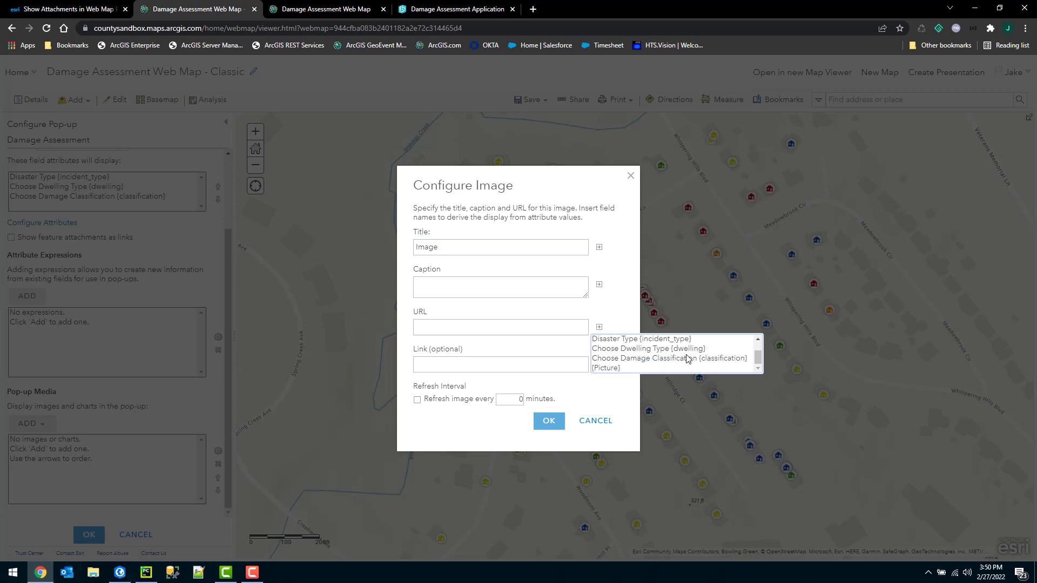
click(605, 368)
click(554, 425)
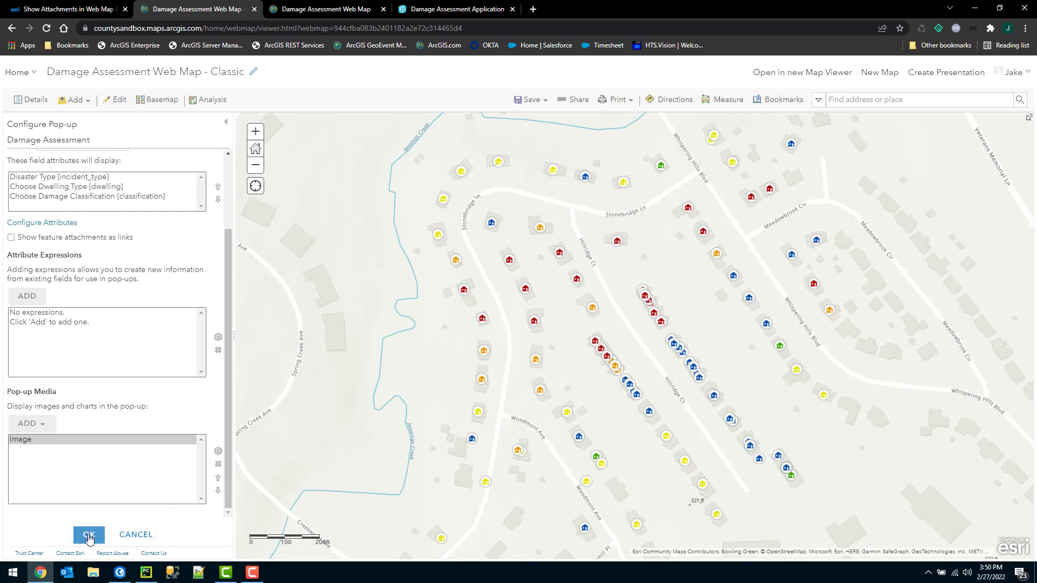
Apply the pop-up configuration and check several houses' Damage Details pop-ups for their photos.
click(89, 536)
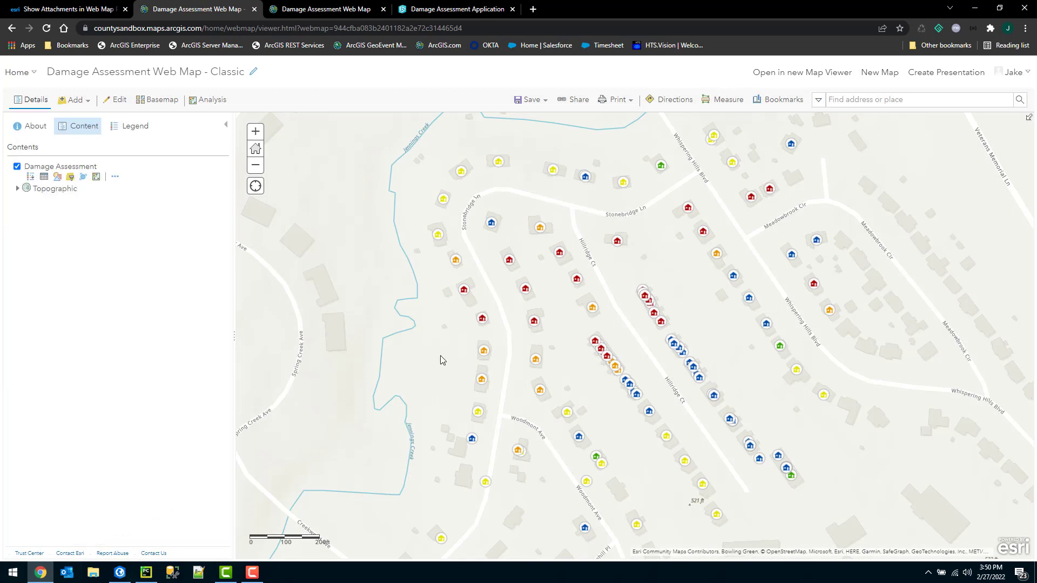
click(540, 228)
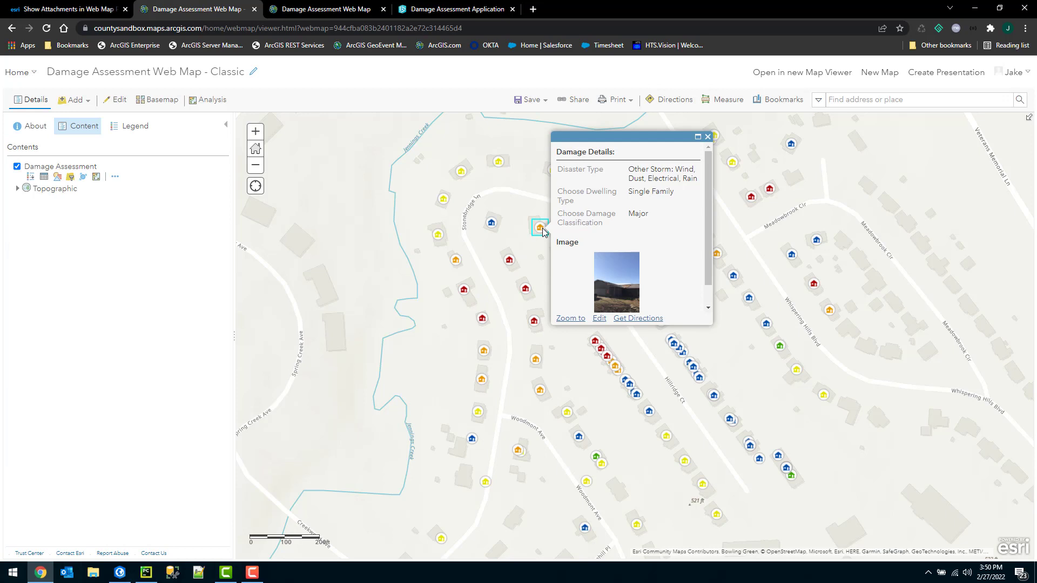
click(733, 277)
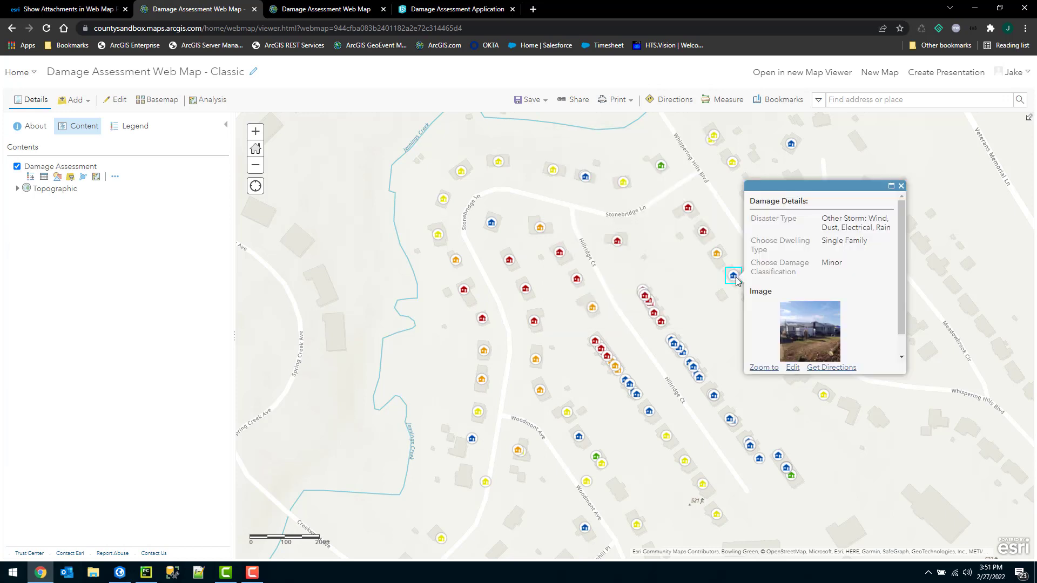
click(715, 396)
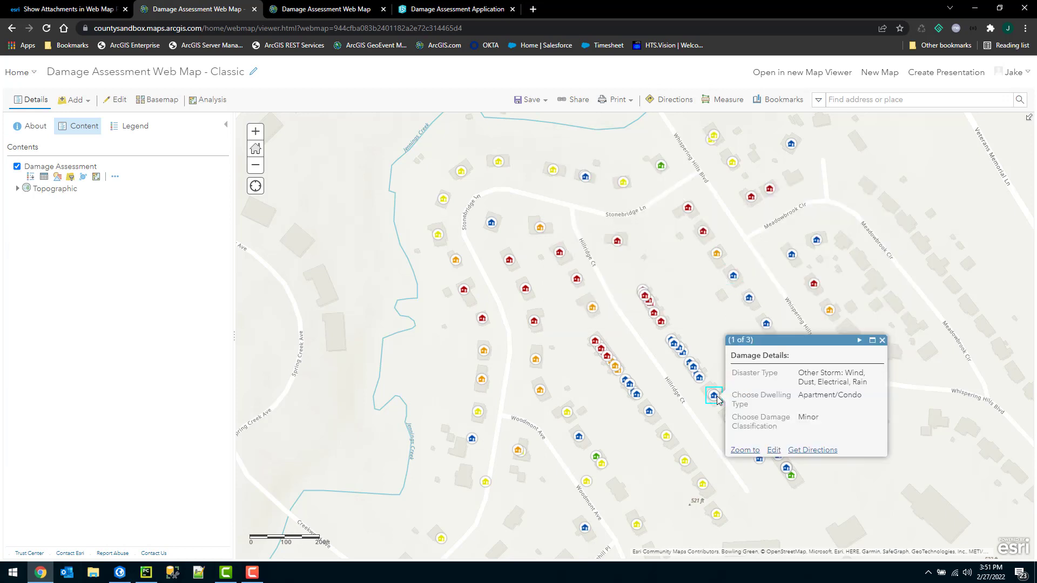
click(649, 412)
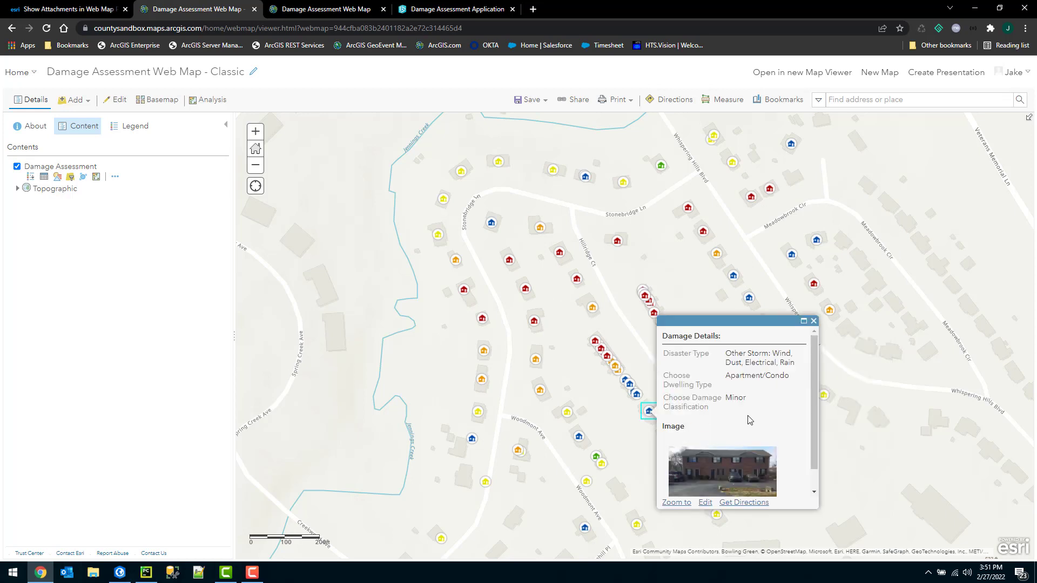
scroll(750, 419, down, 1)
Check one more house's photo, close the pop-up, and save the web map.
click(579, 437)
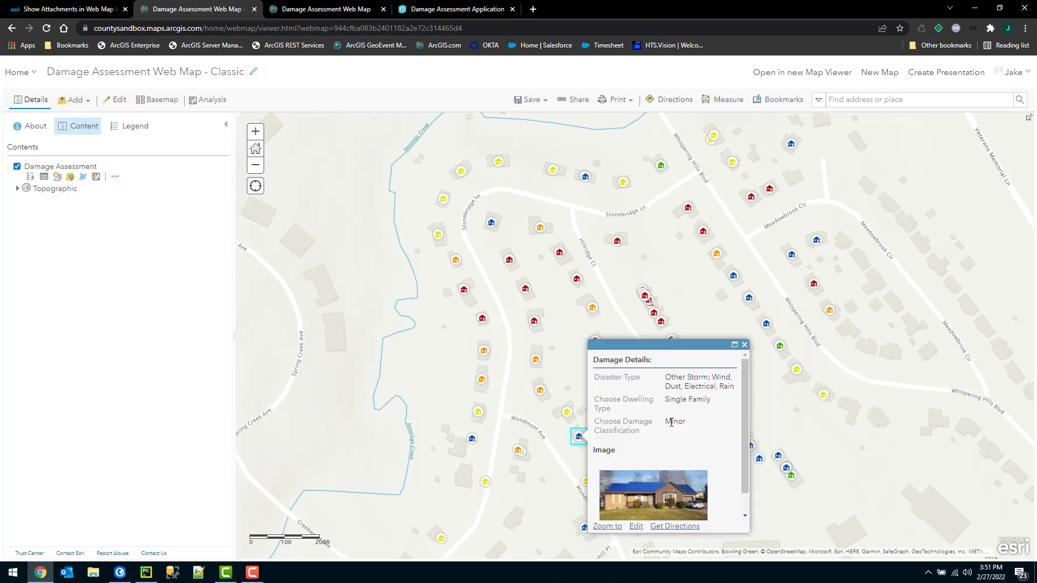
scroll(735, 363, down, 1)
click(744, 345)
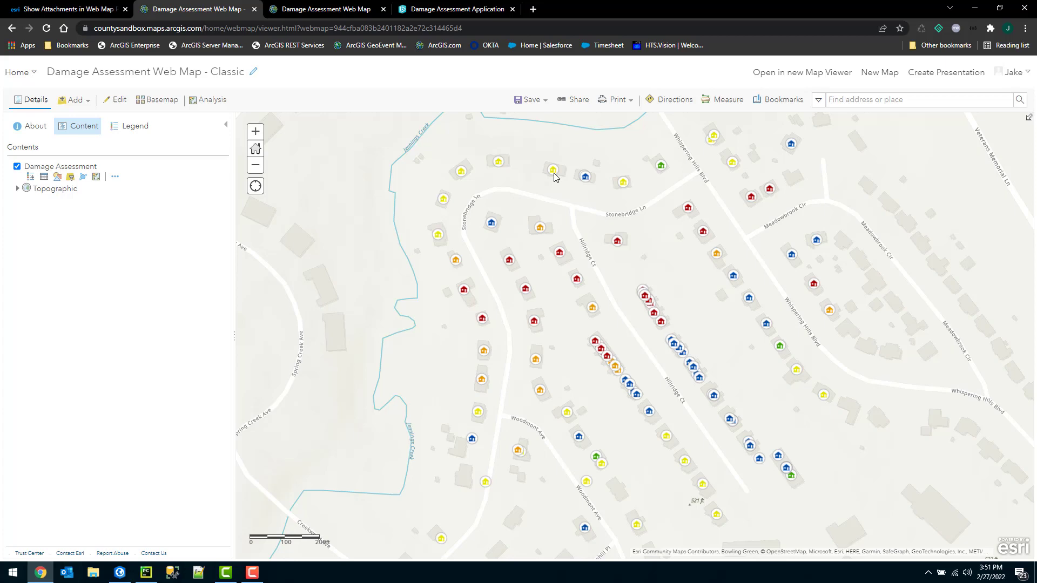
click(532, 99)
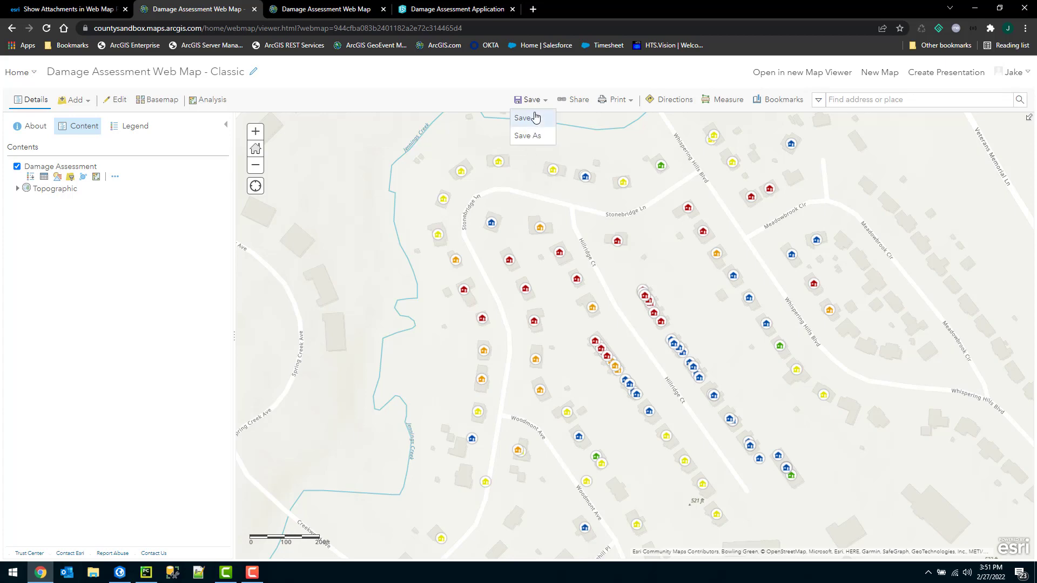
click(532, 120)
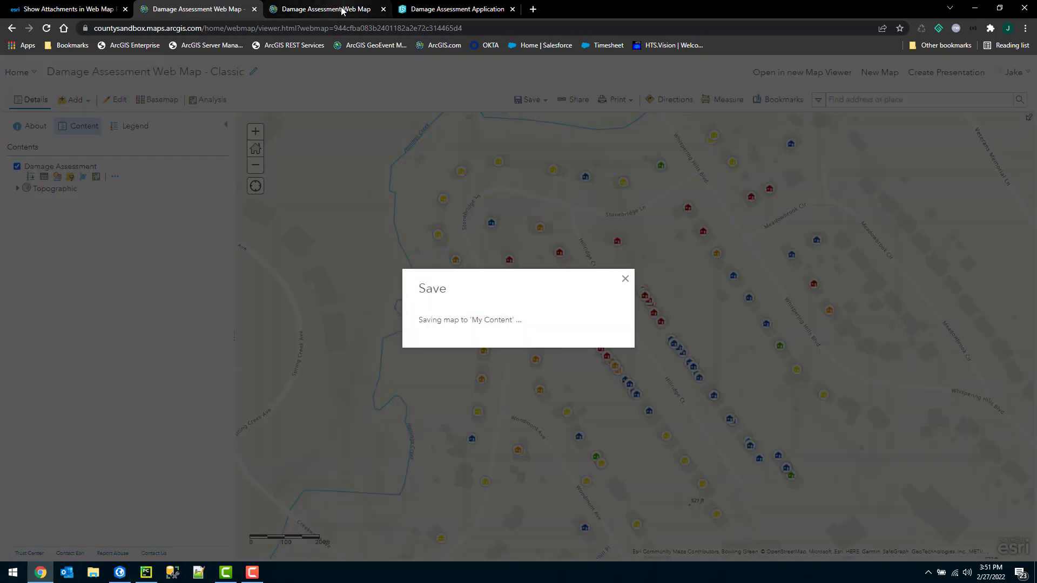
In the new Map Viewer, check a destroyed home's pop-up, then select the Damage Assessment layer.
click(342, 11)
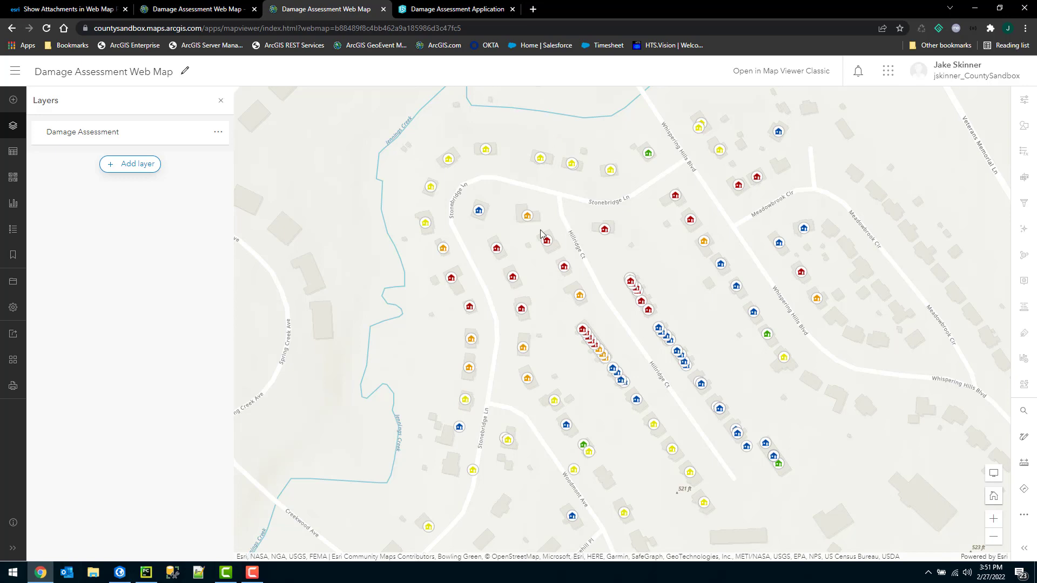
click(548, 242)
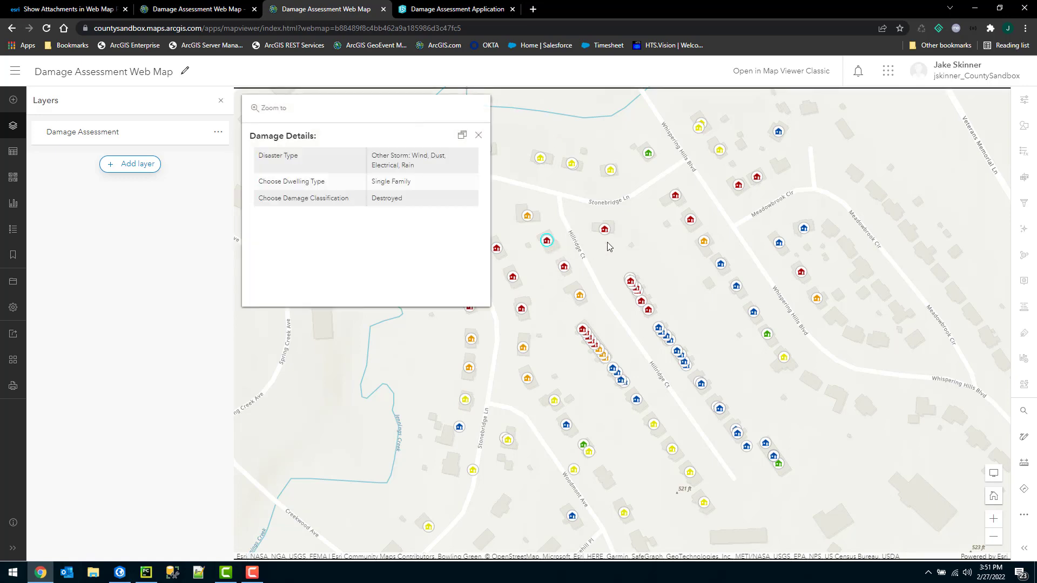
click(479, 135)
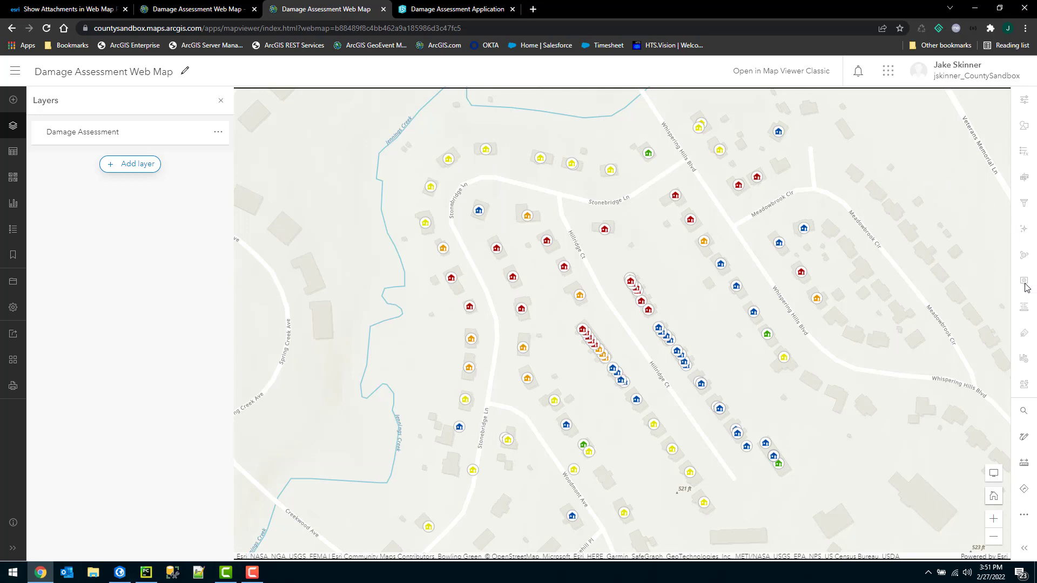
click(162, 135)
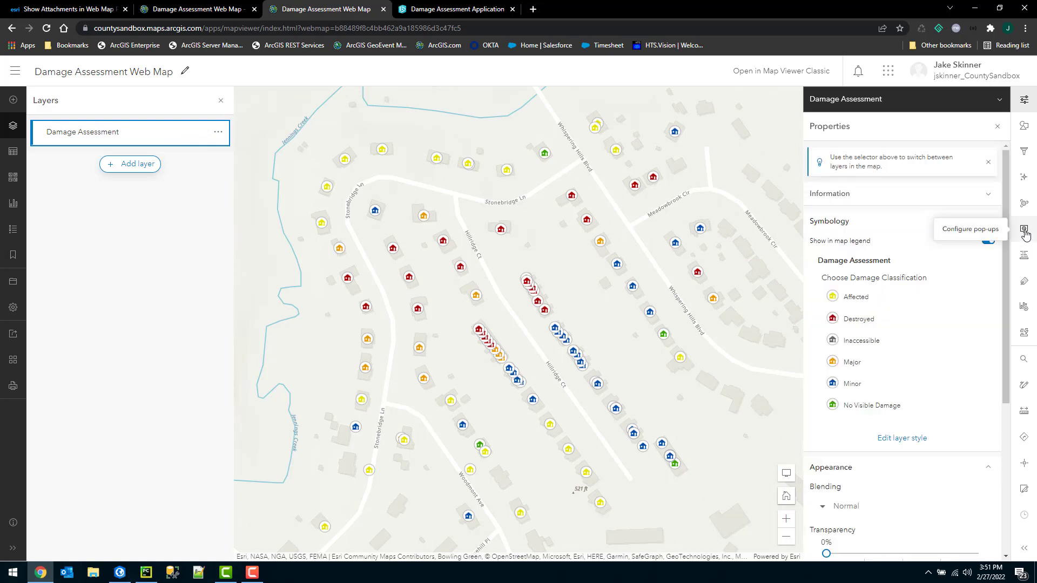
Delete the Attachments element from the Damage Assessment pop-up and bring up the Add content list.
click(1024, 231)
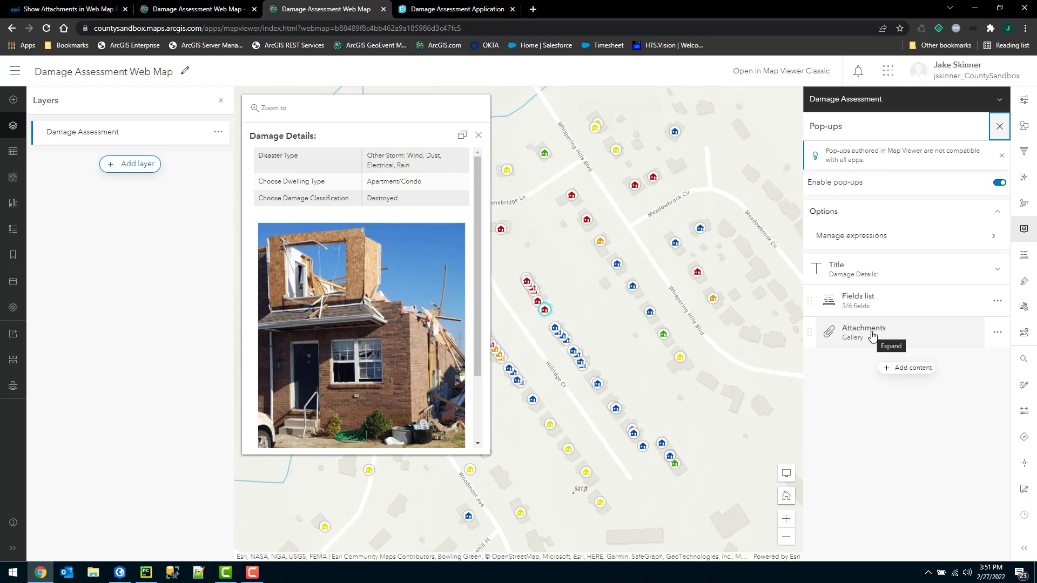
click(997, 332)
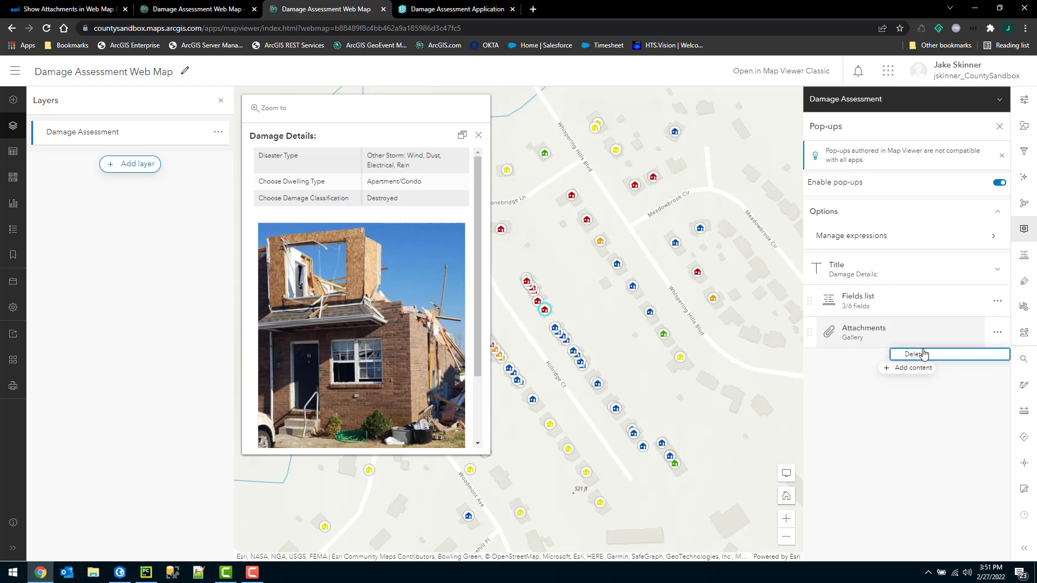
click(924, 354)
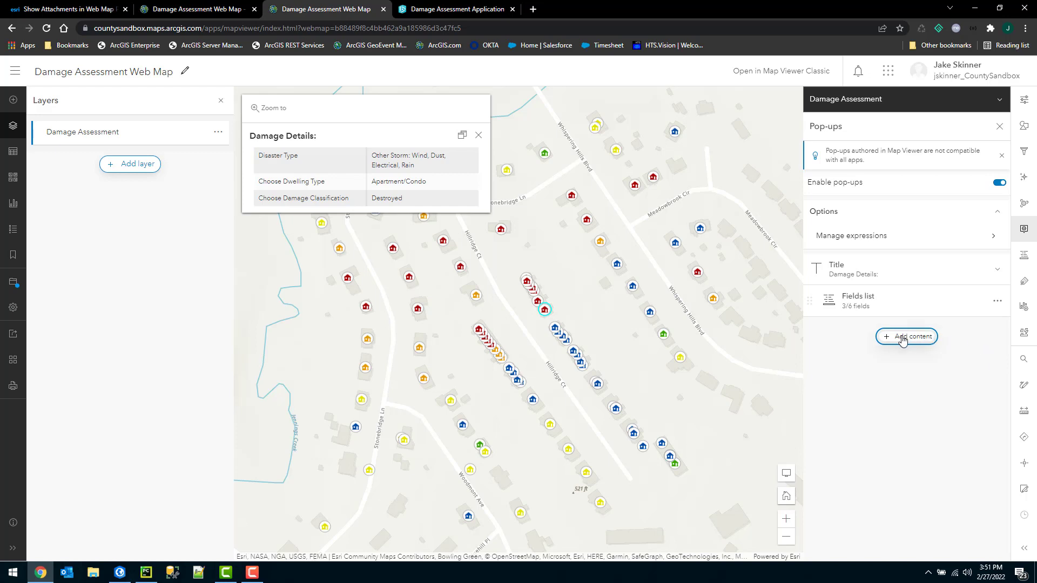
click(903, 339)
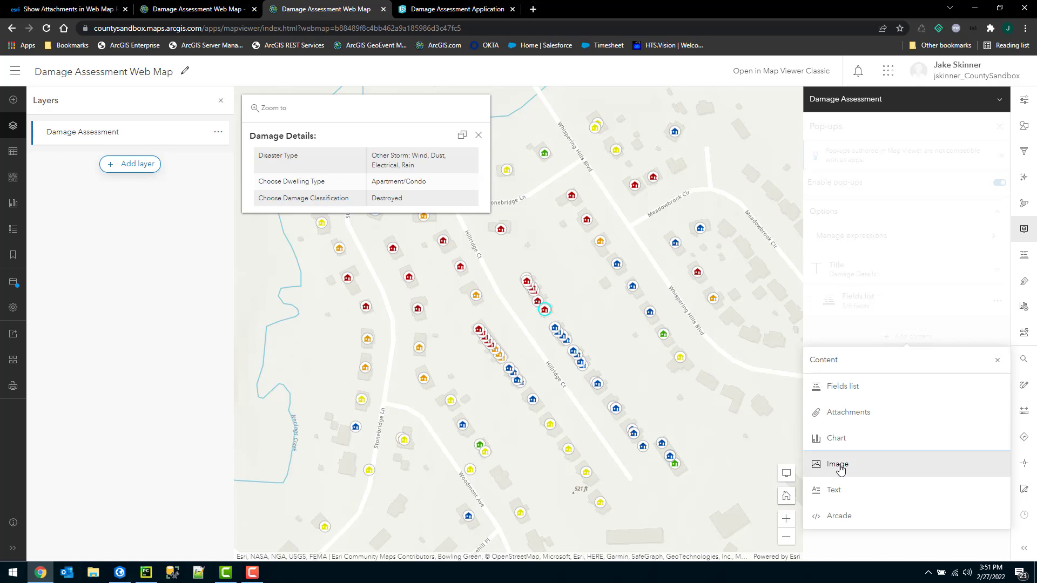
Add an Image element with URL {Picture} and caption Image to the pop-up.
click(839, 465)
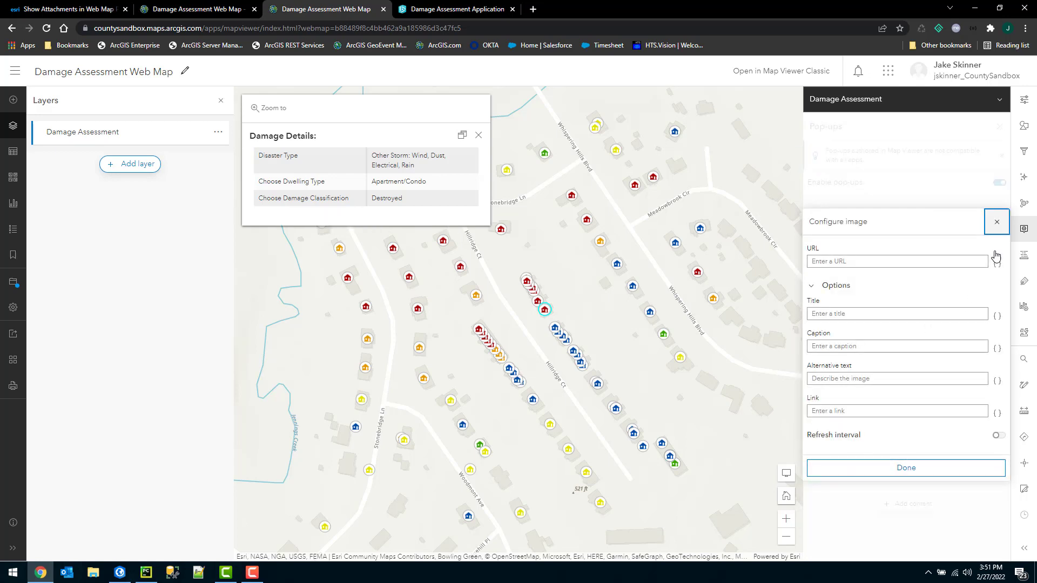
click(998, 268)
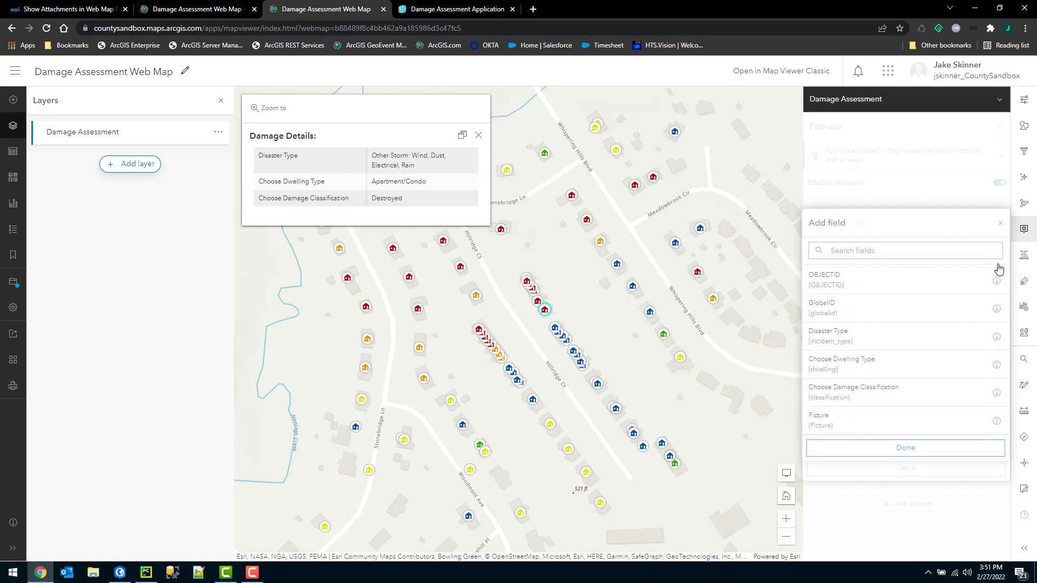
click(843, 426)
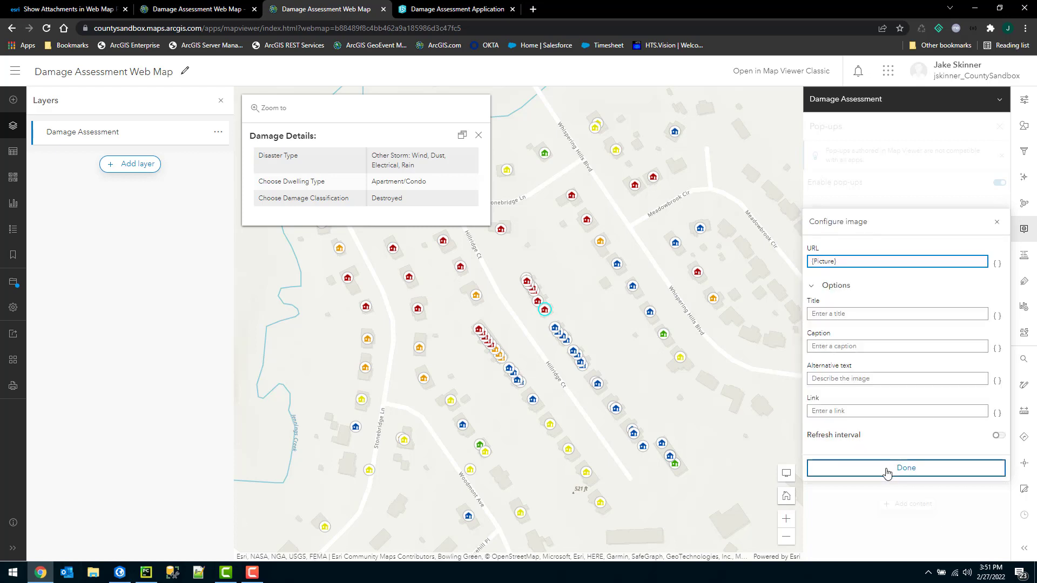
click(831, 314)
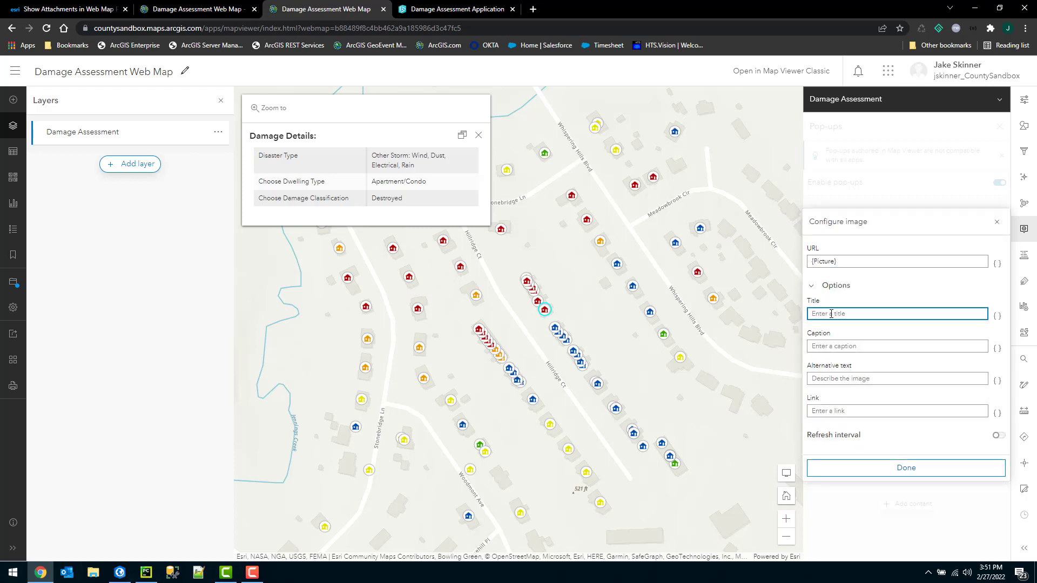
key(Tab)
key(Tab)
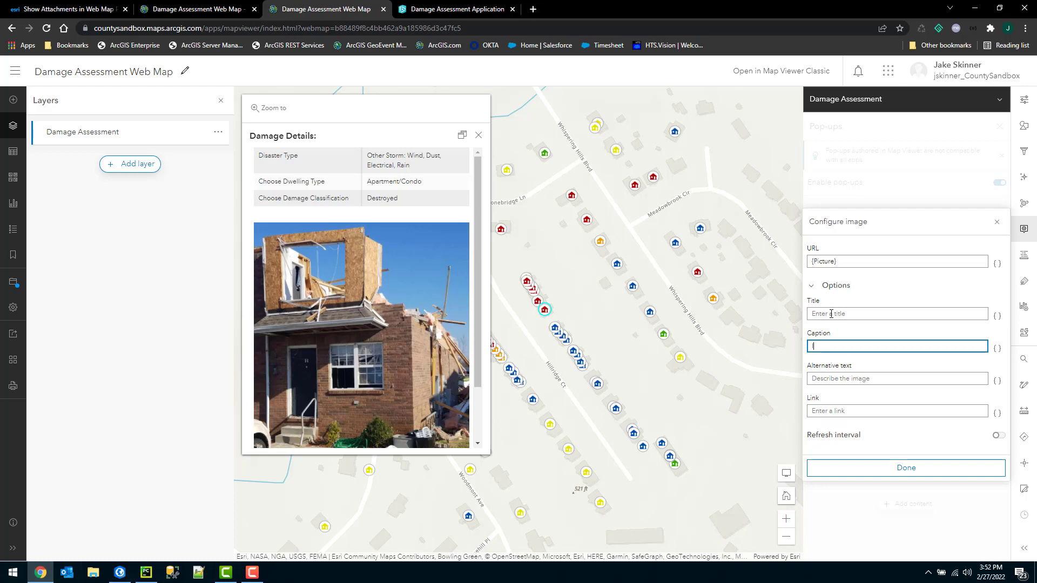
click(851, 312)
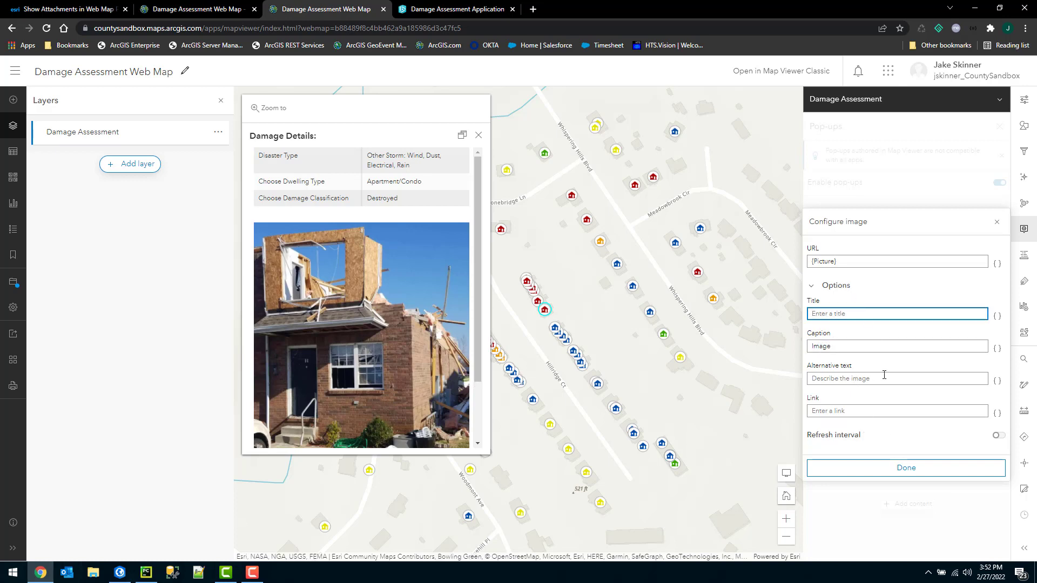
click(906, 469)
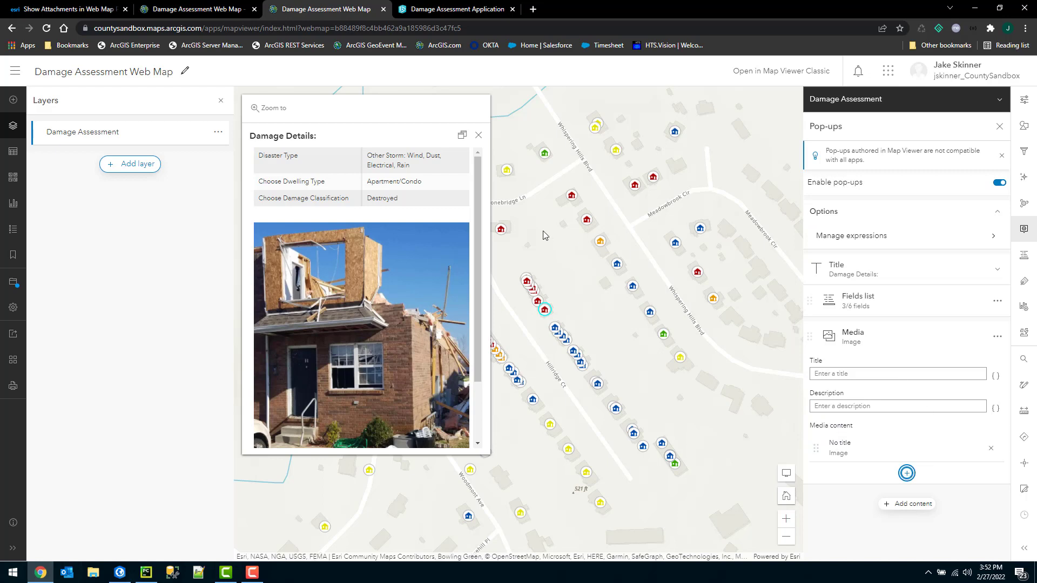
Close the pop-up, save the Damage Assessment Web Map, and switch to the Damage Assessment Application.
scroll(419, 228, down, 1)
scroll(420, 228, up, 1)
click(479, 138)
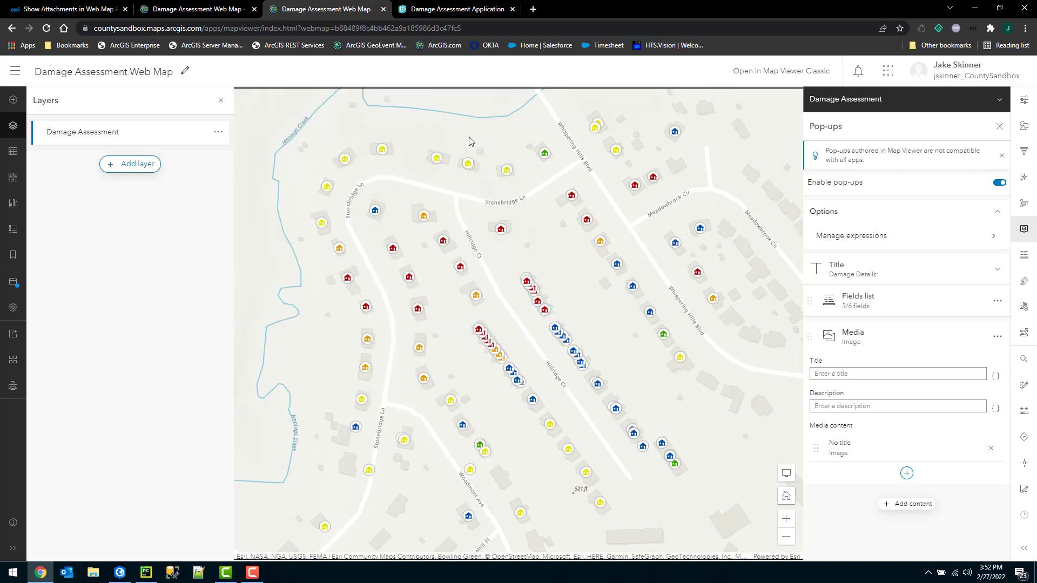
click(13, 282)
click(54, 293)
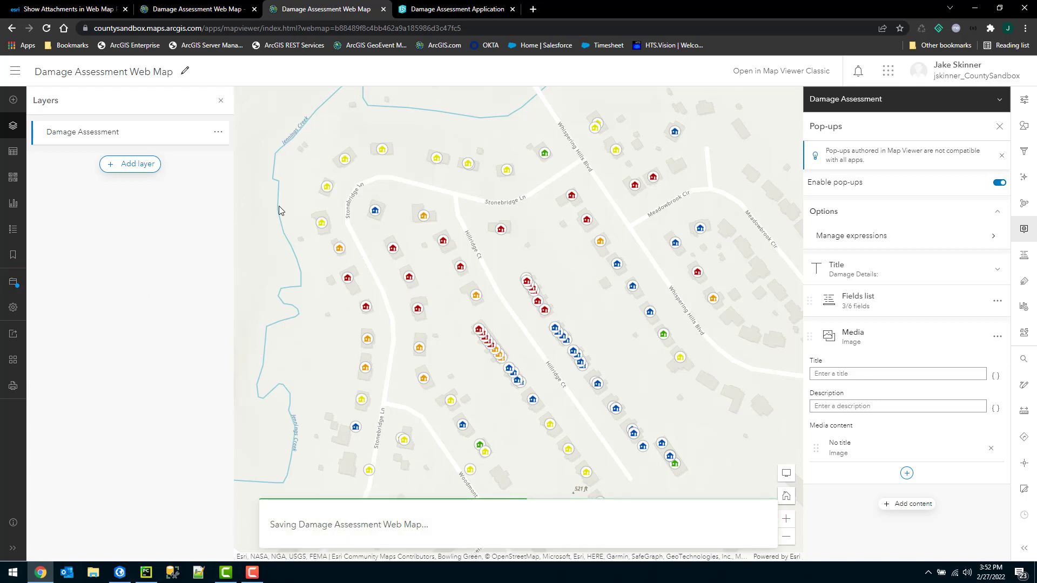
click(473, 9)
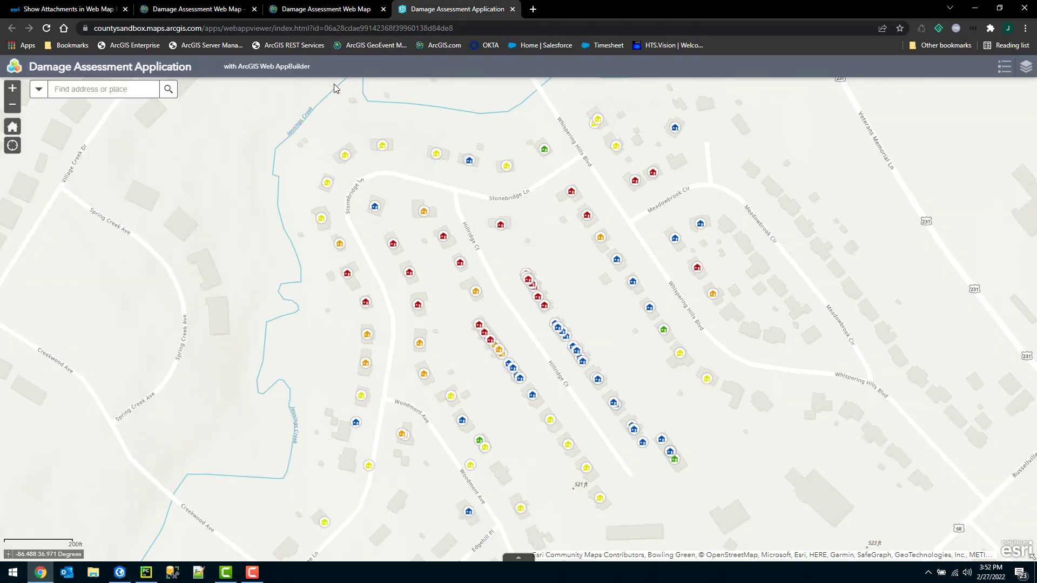
Reload the app and confirm destroyed homes' Damage Details pop-ups now show their photos.
click(47, 27)
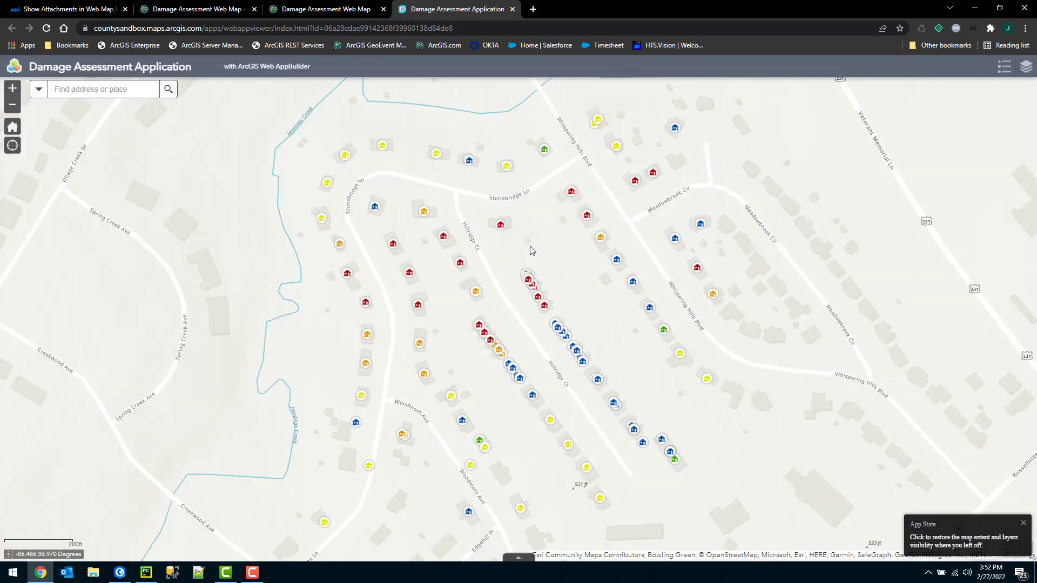
click(444, 237)
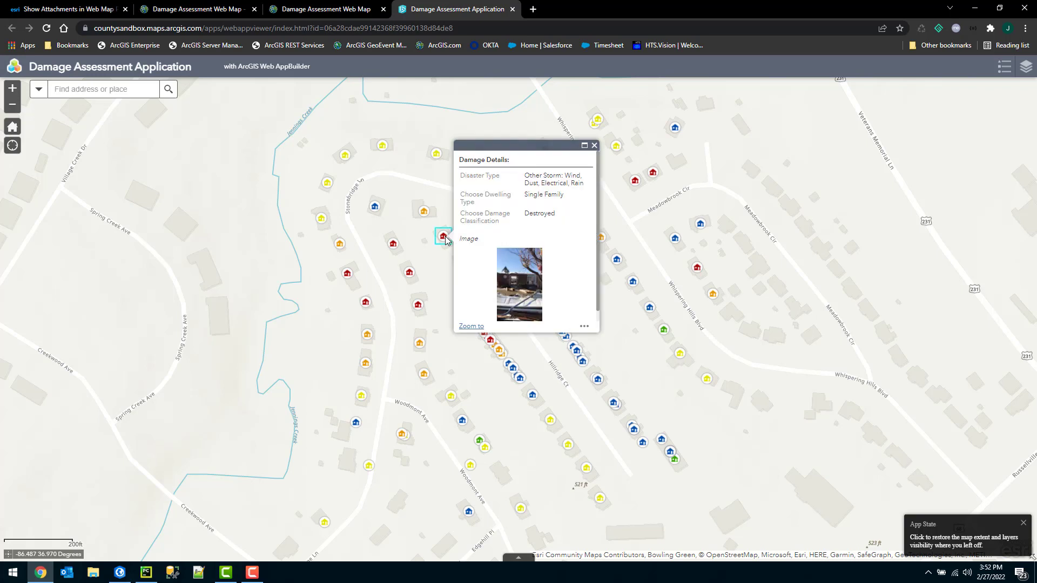
click(394, 245)
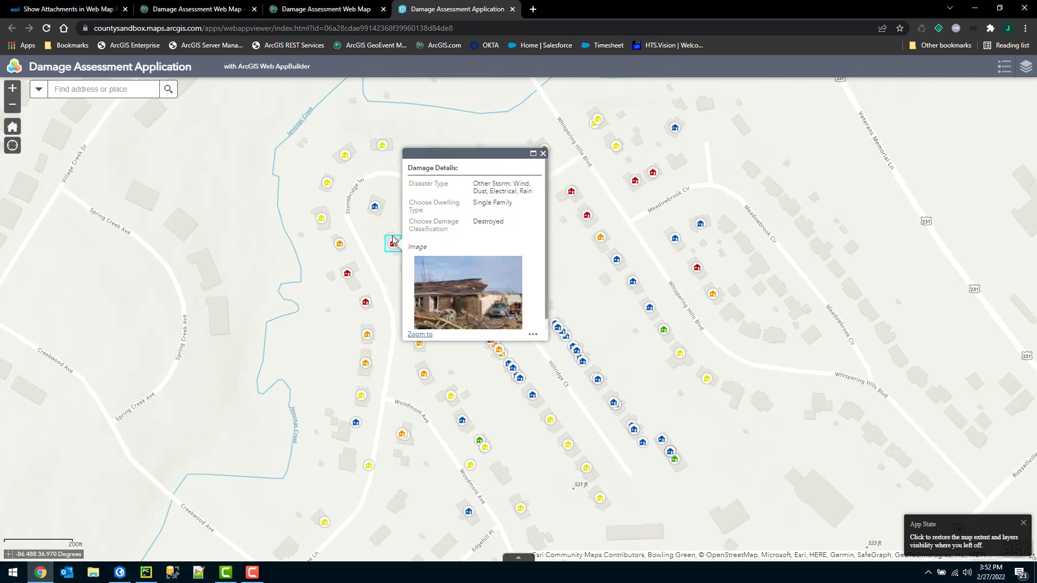
click(543, 153)
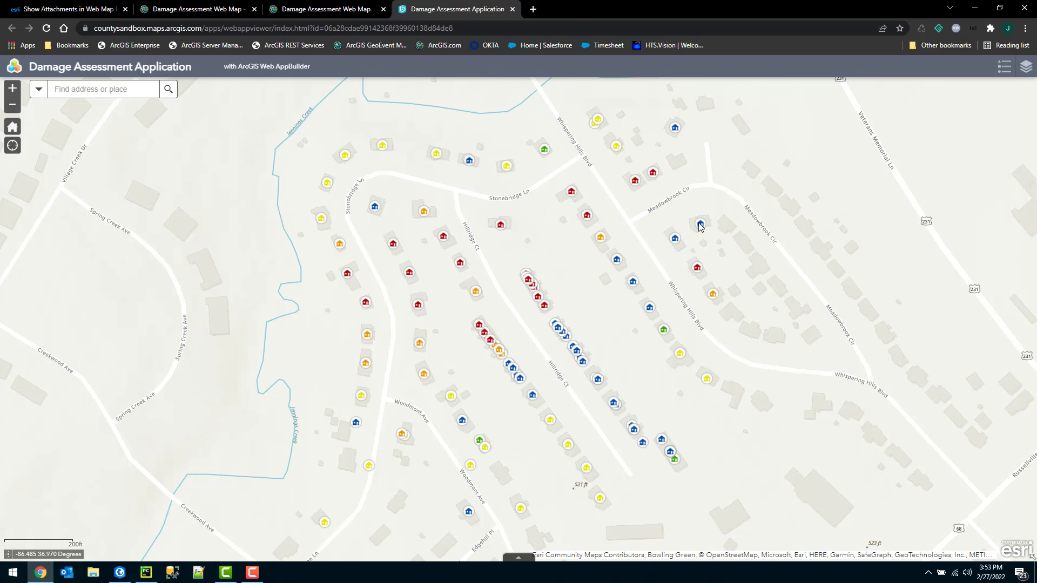
click(393, 244)
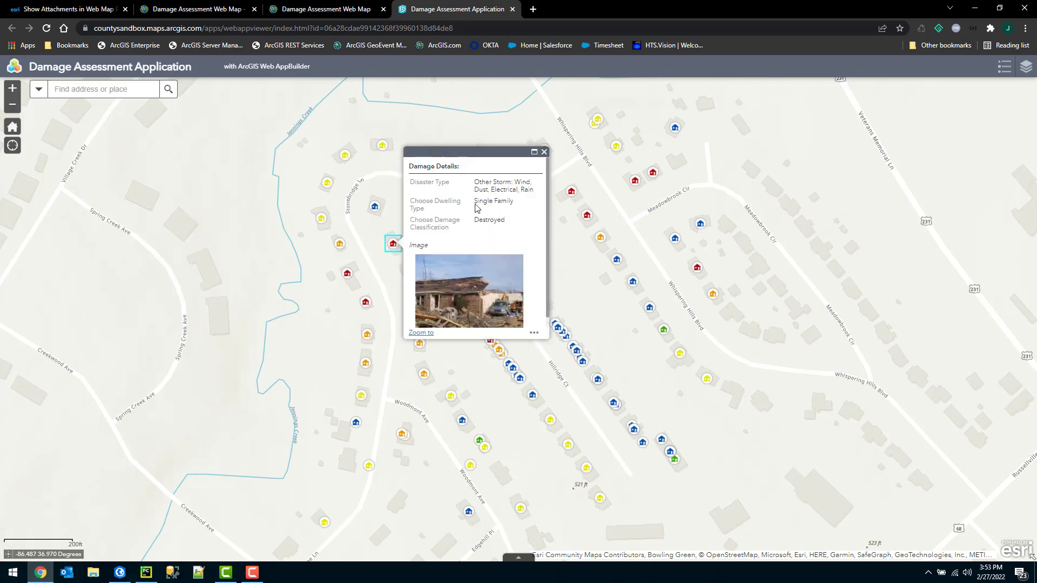
click(541, 157)
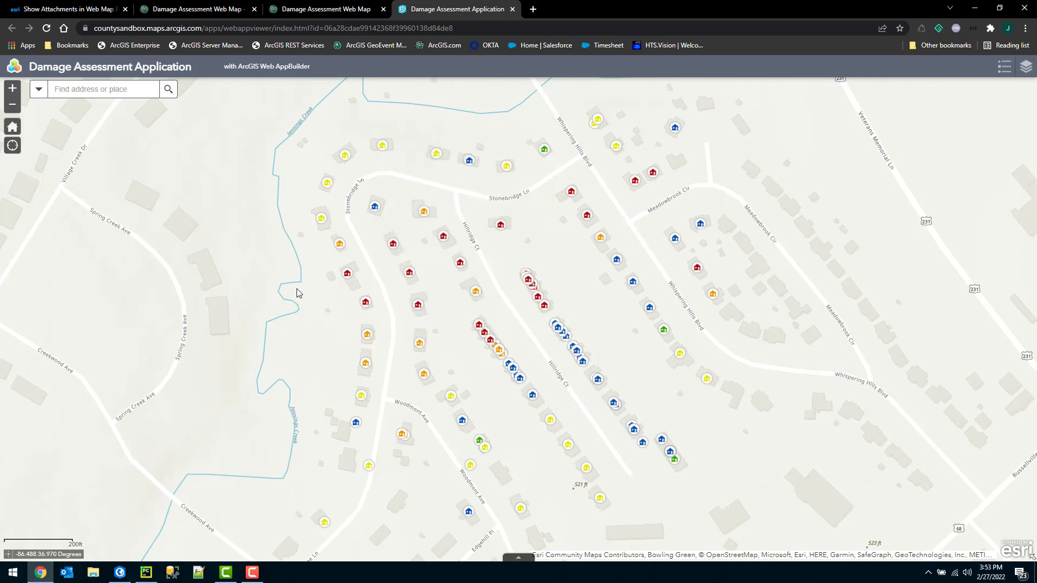
In ArcGIS Pro's Catalog, choose Edit on Attachments to Popup to open AttachmentsToPopup.py.
click(120, 573)
click(798, 96)
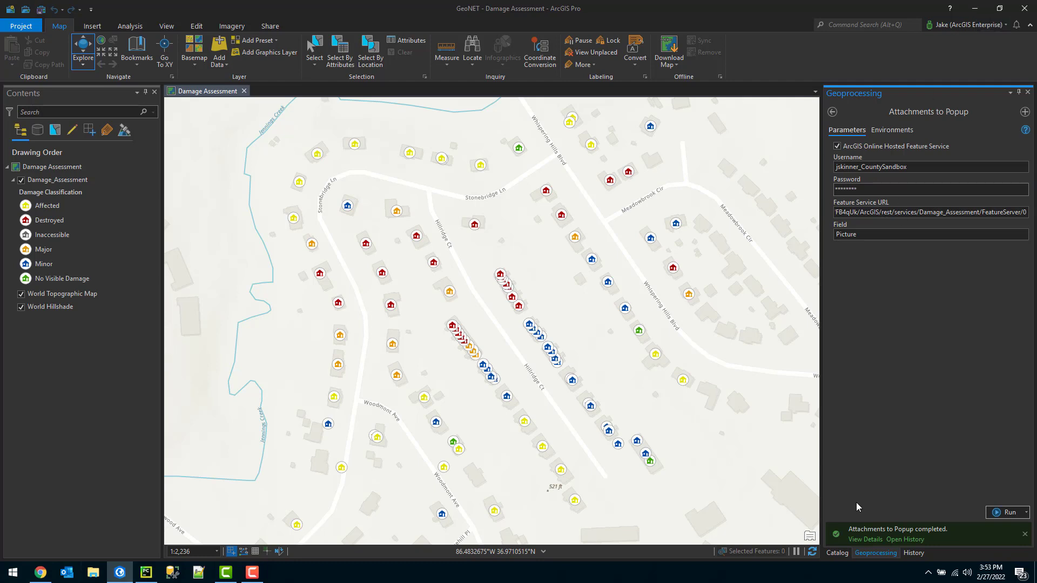
click(837, 553)
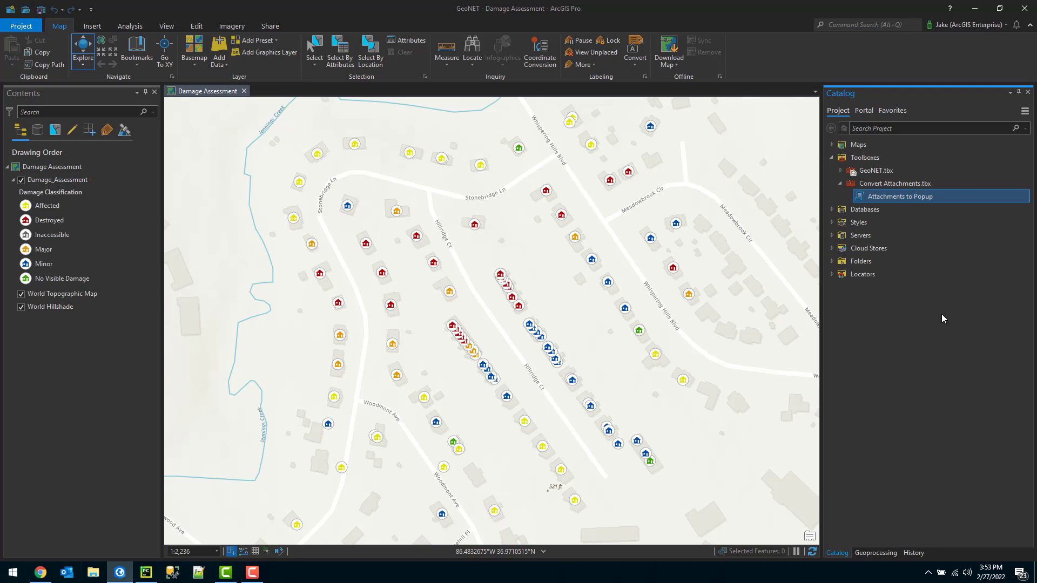
right_click(897, 203)
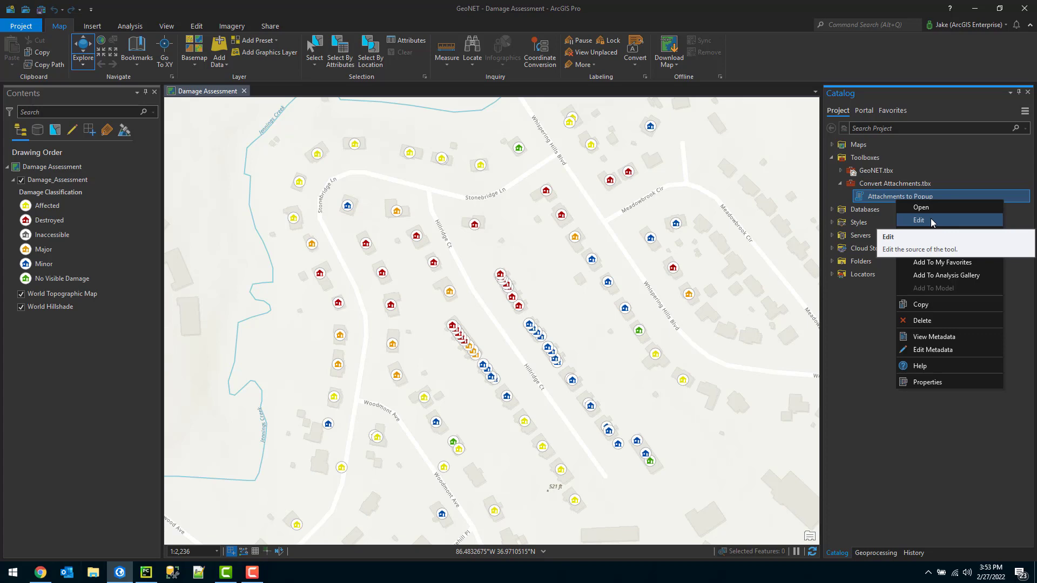
click(146, 573)
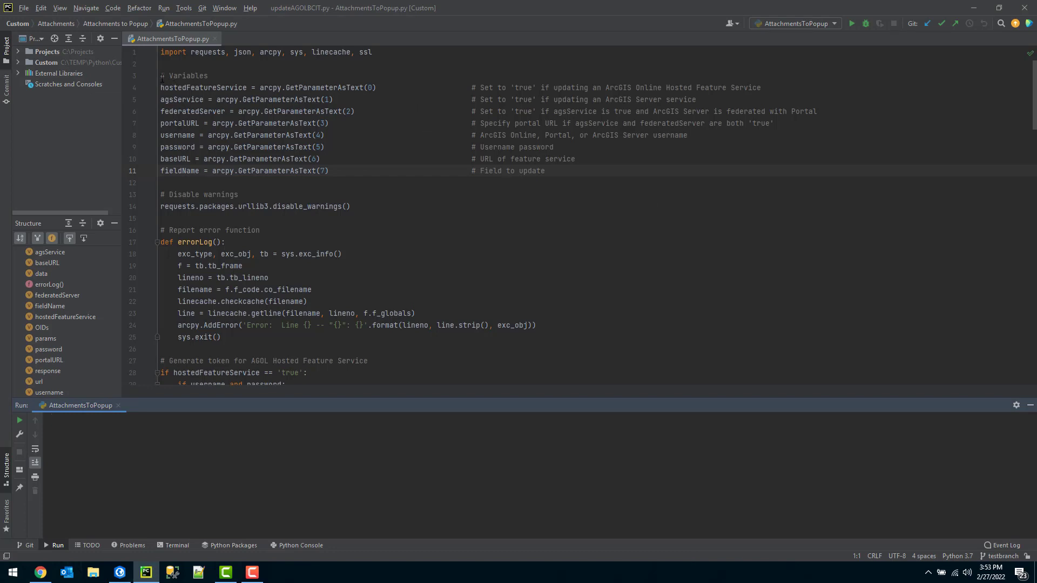
Replace arcpy.GetParameterAsText(0) on line 4 with 'true' for hostedFeatureService.
mouse_move(160, 76)
mouse_down()
mouse_move(195, 78)
mouse_move(324, 146)
mouse_move(339, 171)
mouse_move(324, 111)
mouse_move(161, 76)
mouse_up()
click(260, 75)
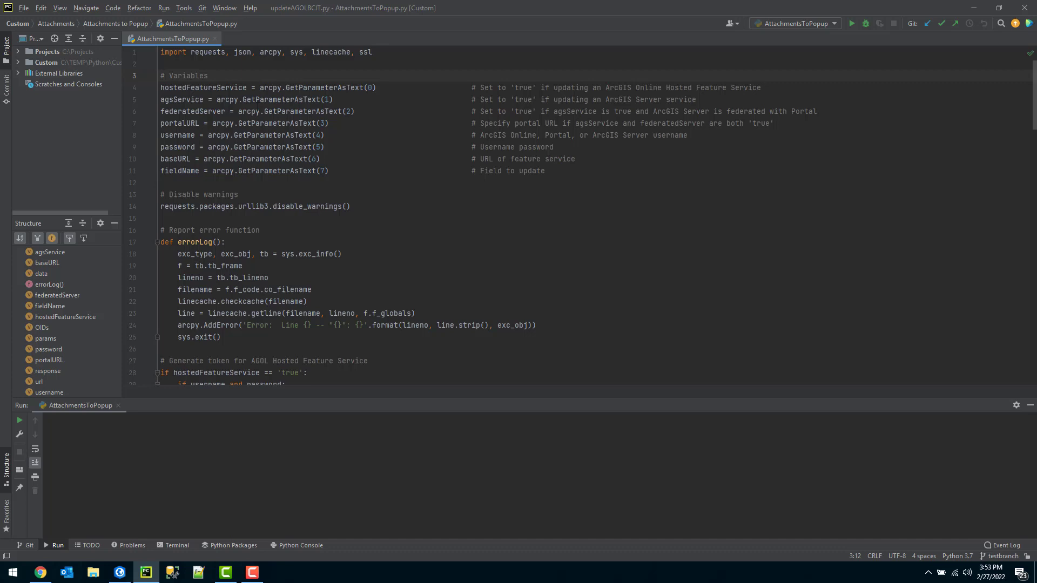
mouse_move(258, 107)
drag(372, 88, 268, 89)
text('true')
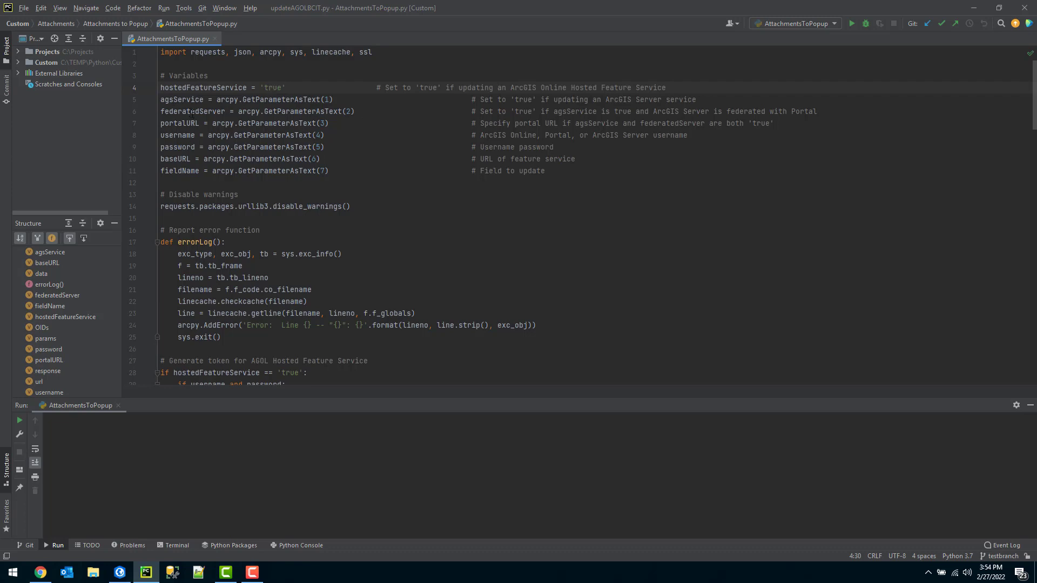
drag(342, 123, 155, 100)
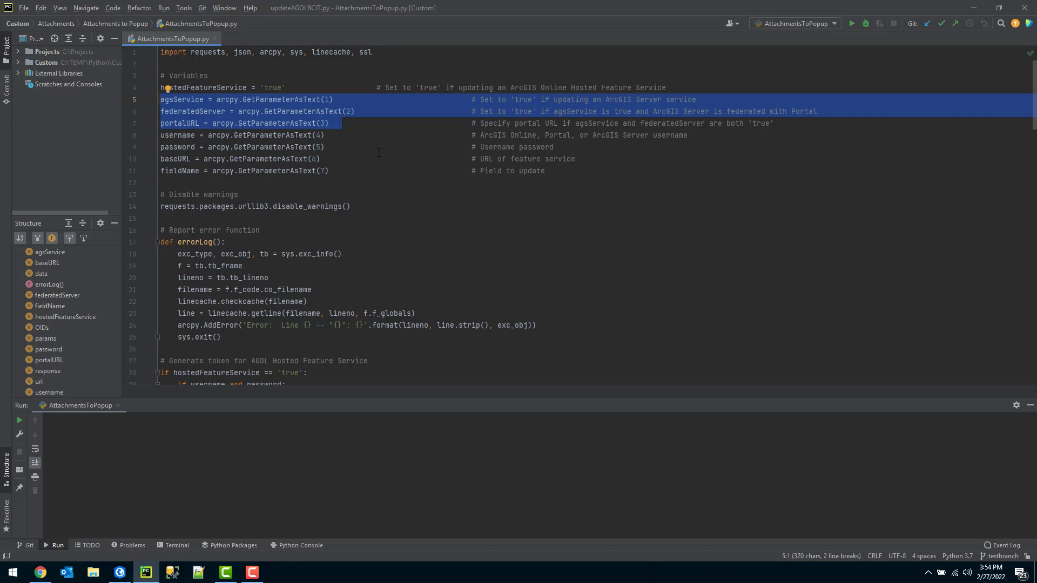
Replace the GetParameterAsText(4) and (5) calls with the quoted account username and password.
click(334, 133)
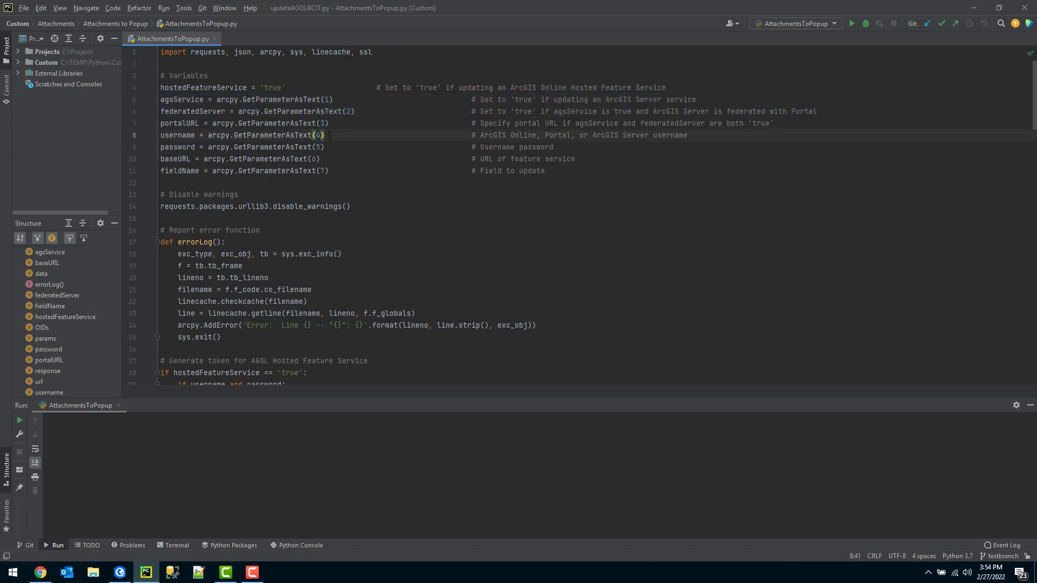
drag(334, 132, 208, 135)
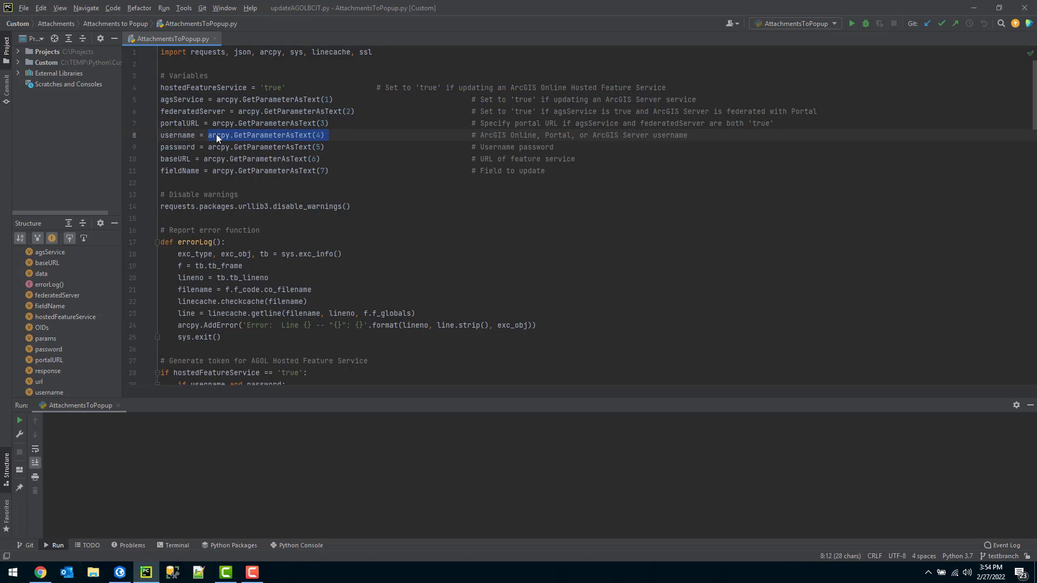
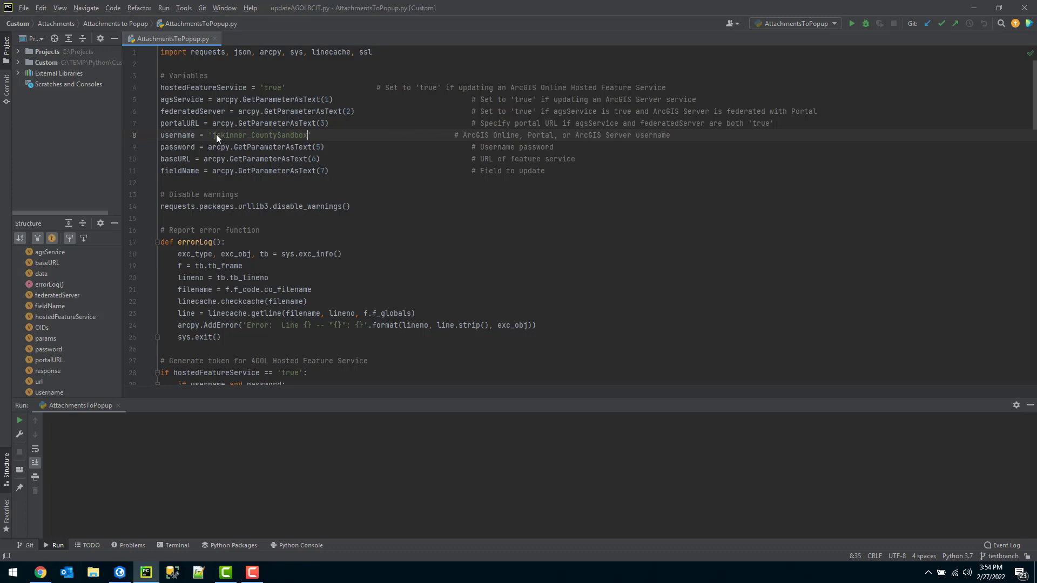
key(Down)
key(Left)
key(Left)
key(Left)
key(Left)
key(Left)
key(Left)
key(Left)
key(Left)
key(Left)
key(Left)
key(Left)
key(Left)
key(Left)
key(Left)
key(Left)
key(Left)
key(Left)
key(Left)
key(Left)
key(Left)
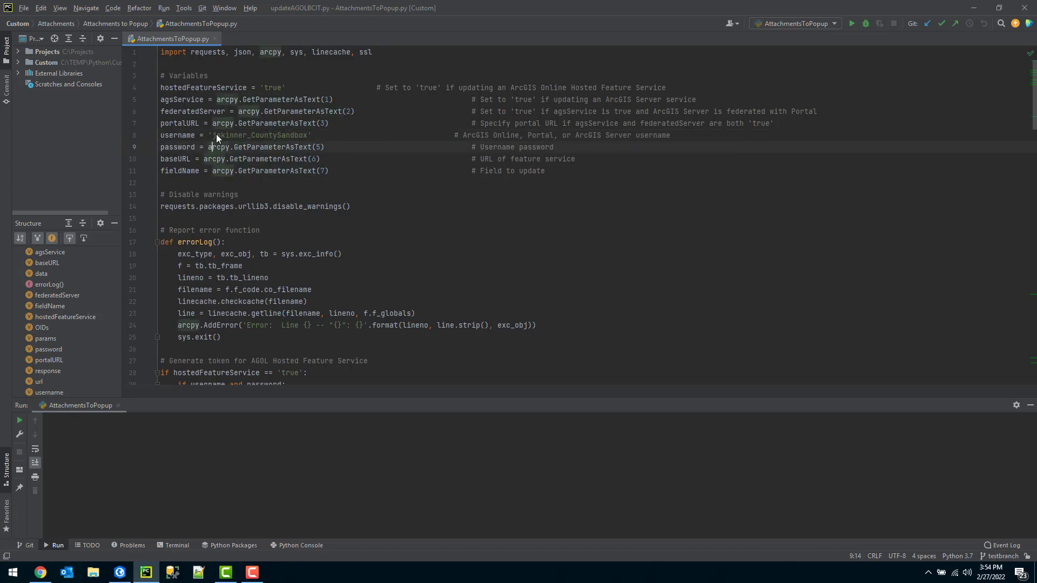
key(Left)
key(shift+Right)
key(shift+Right)
key(shift+Right)
key(shift+Right)
key(shift+Right)
key(shift+Right)
key(shift+Right)
key(shift+Right)
key(shift+Right)
key(shift+Right)
key(shift+Right)
key(shift+Right)
key(shift+Right)
key(shift+Right)
key(shift+Right)
key(shift+Right)
key(shift+Right)
key(shift+Right)
key(shift+Right)
key(shift+Right)
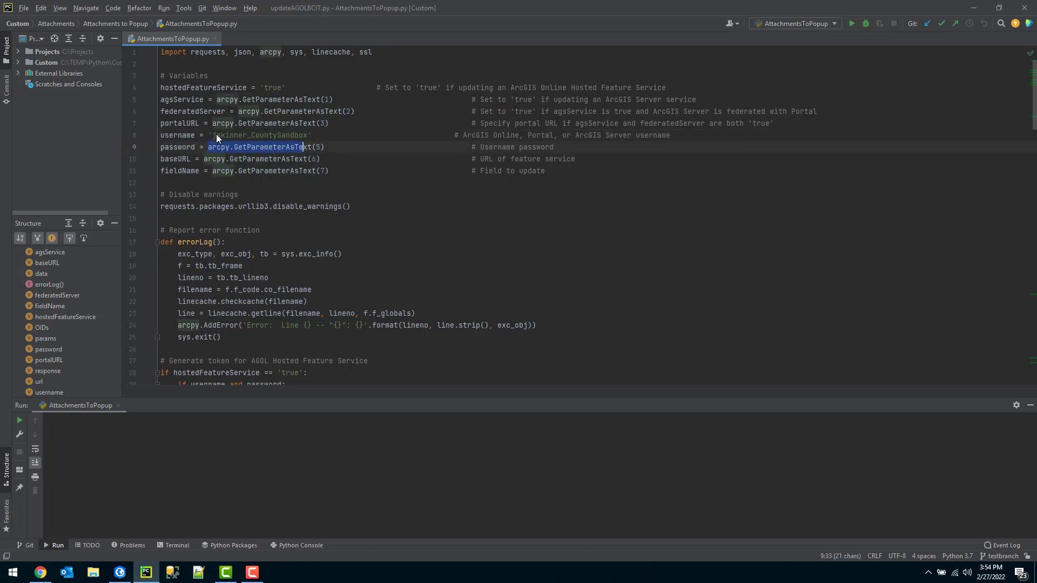
key(shift+Right)
key(shift+Right)
key(shift+Right)
key(shift+Right)
key(shift+Right)
key(shift+Right)
text(')
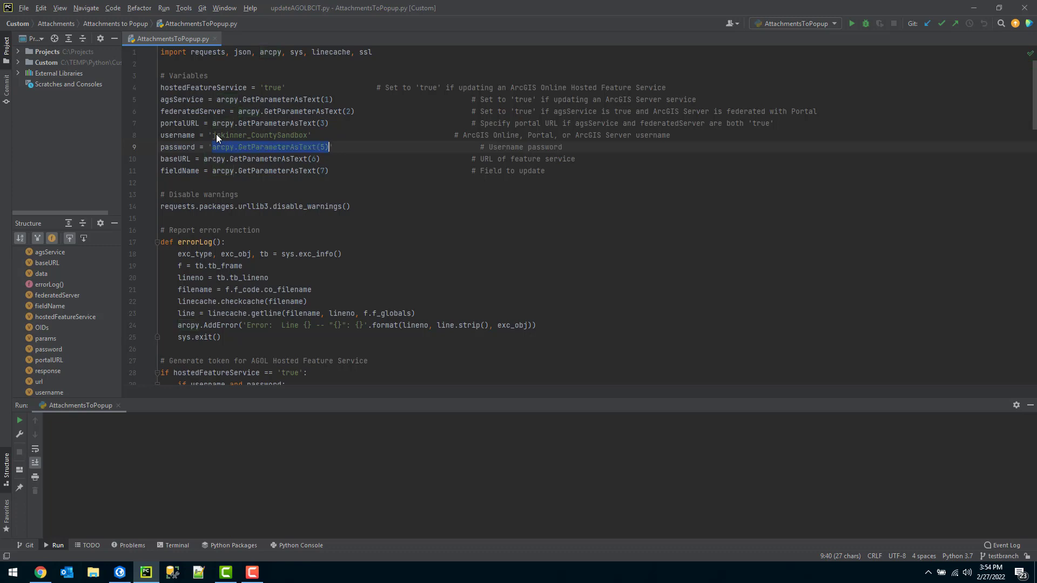
text(Password)
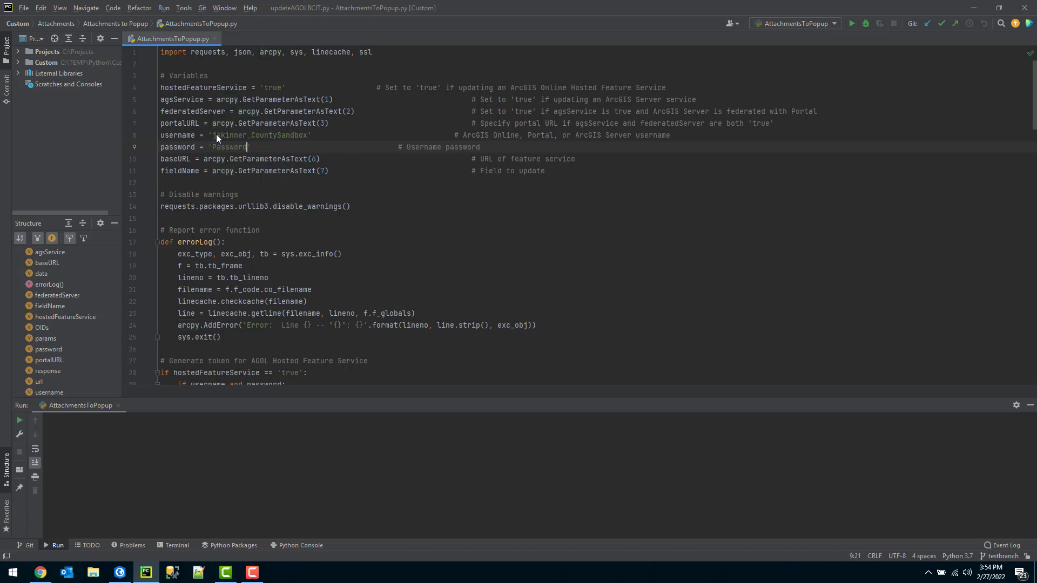
text(Test)
key(Down)
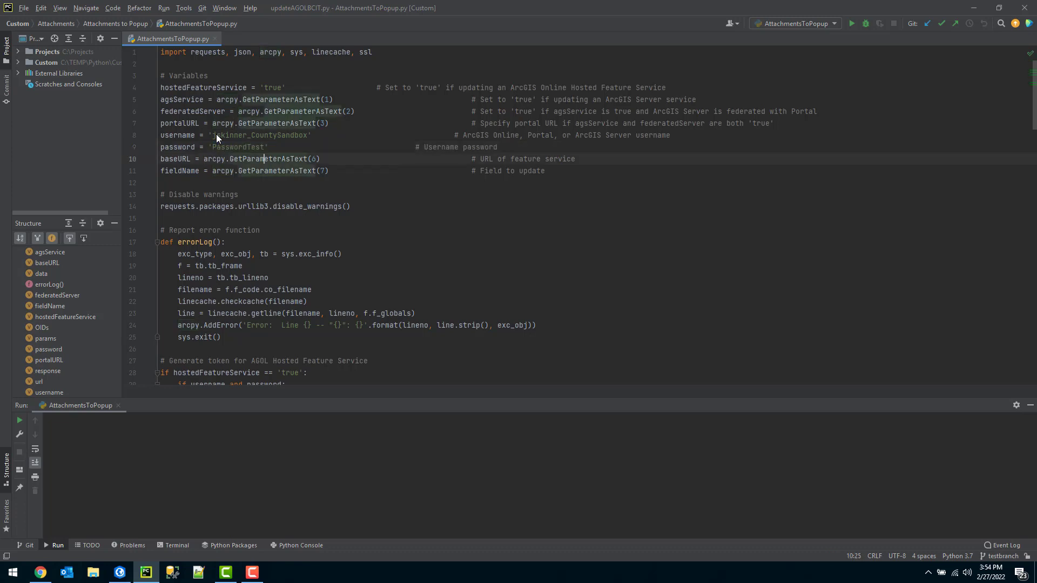
key(Left)
key(Left)
key(Left)
key(Left)
key(Left)
key(Left)
key(Left)
key(Left)
key(Left)
key(Left)
key(Left)
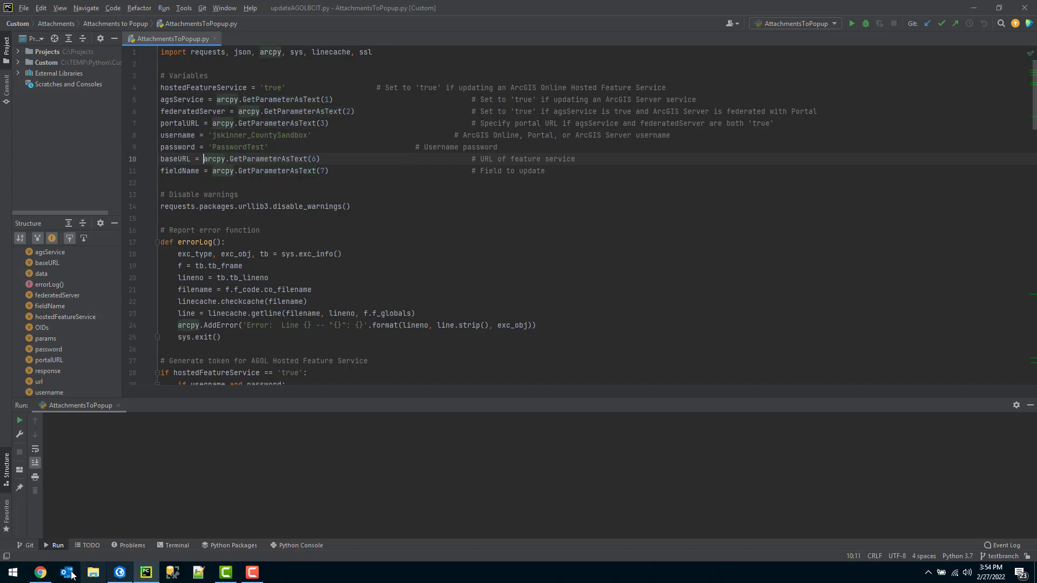
In ArcGIS Pro's Attachments to Popup tool, select the entire Feature Service URL for copying.
click(120, 572)
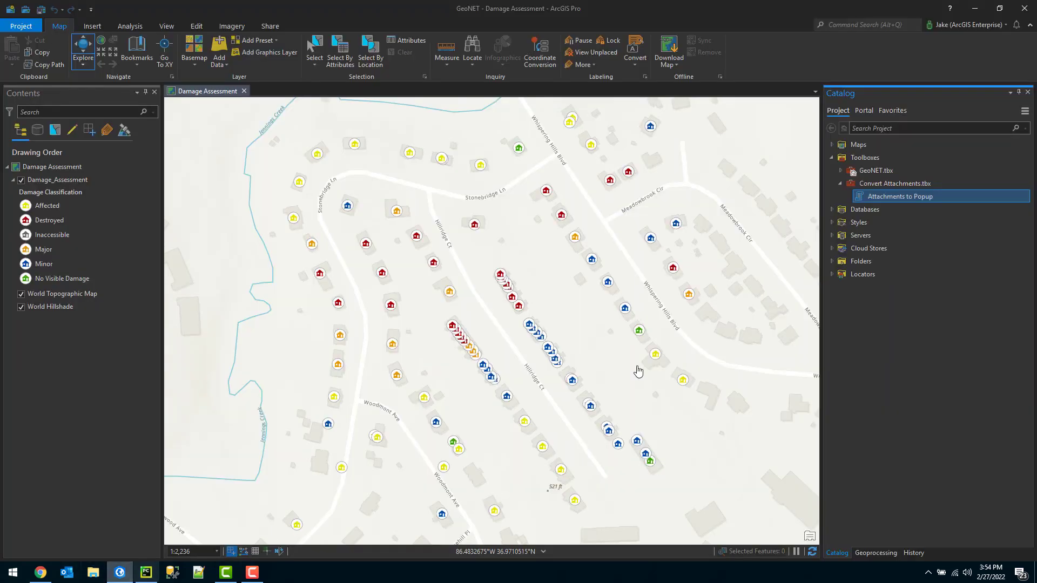
click(891, 552)
double_click(912, 212)
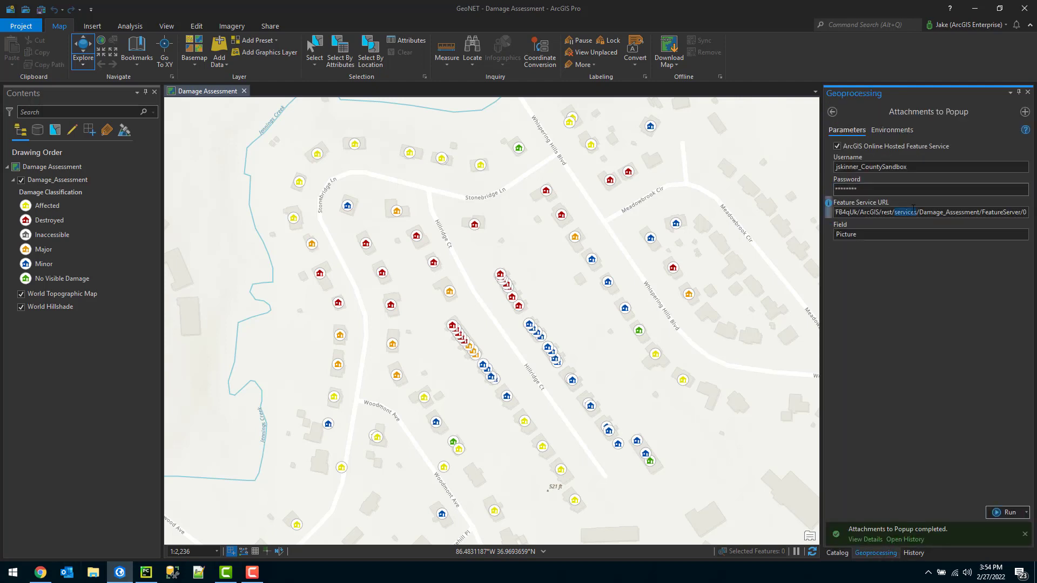
click(912, 212)
click(919, 211)
key(ctrl+a)
key(ctrl+c)
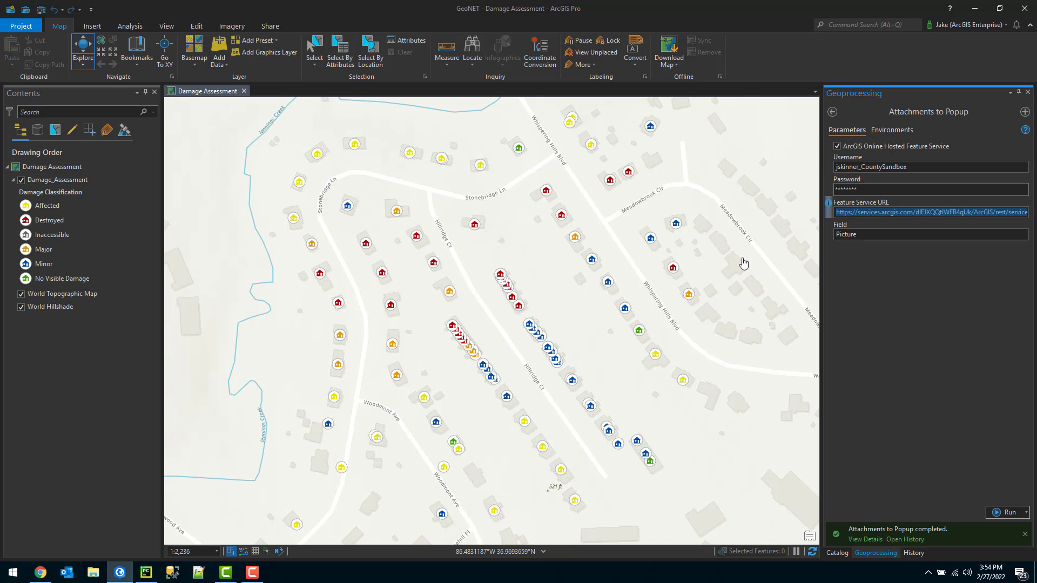
In AttachmentsToPopup.py, hard-code baseURL to the Damage_Assessment FeatureServer/0 URL and fieldName to 'Picture'.
click(146, 573)
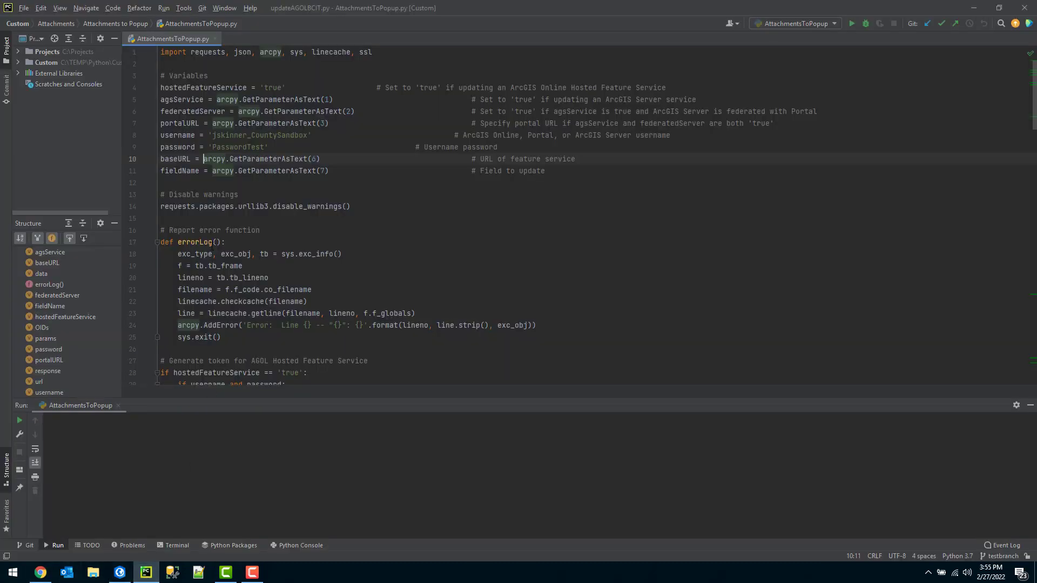
drag(204, 159, 321, 159)
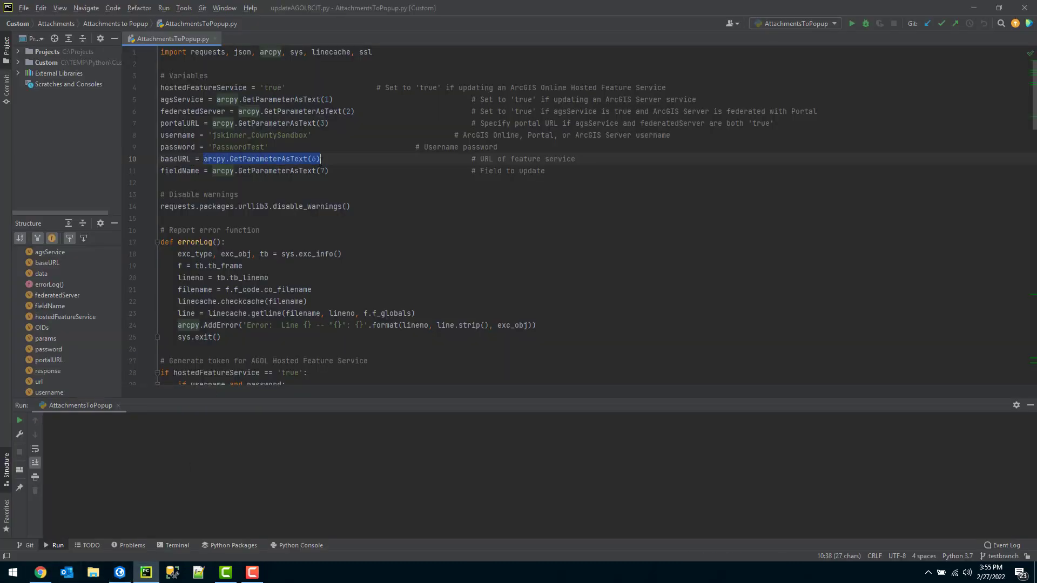
text(')
key(ctrl+v)
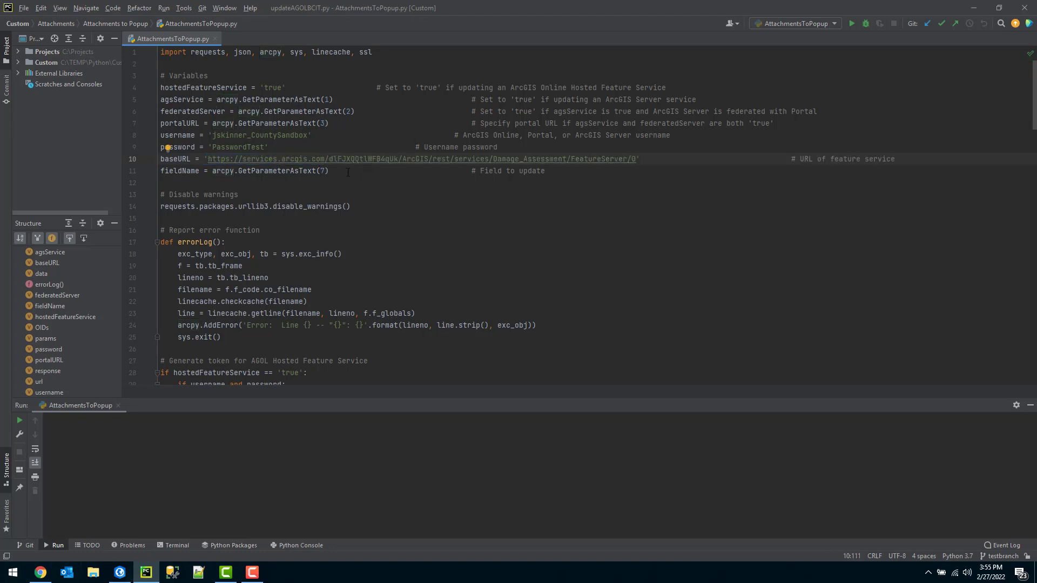
drag(346, 171, 212, 171)
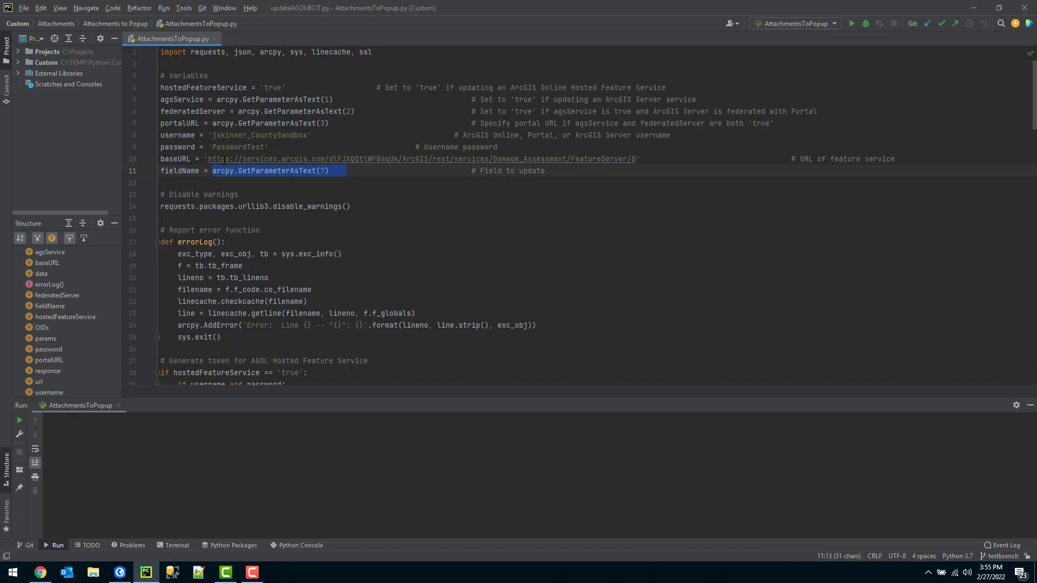
text('Pictur)
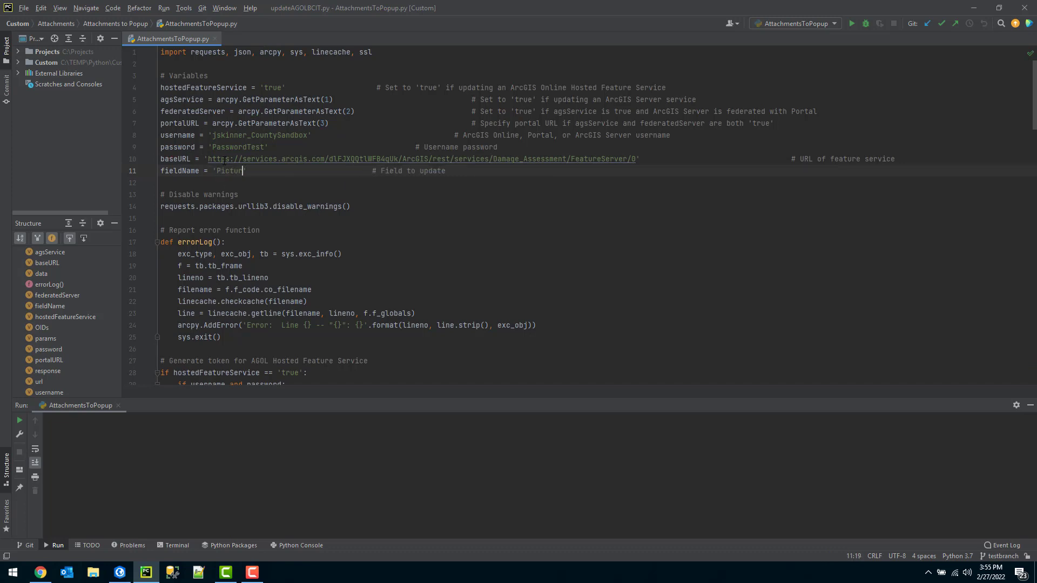
text(e')
drag(162, 74, 162, 182)
Run the AttachmentsToPopup script from the editor's context menu with the arcgispro-py3 interpreter.
click(162, 182)
scroll(348, 204, down, 20)
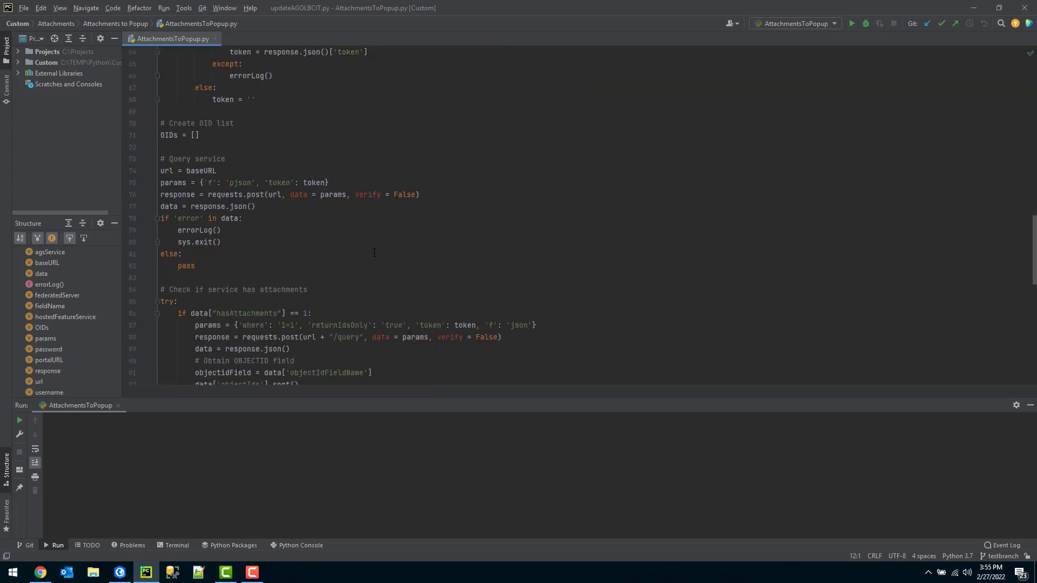
scroll(374, 253, down, 13)
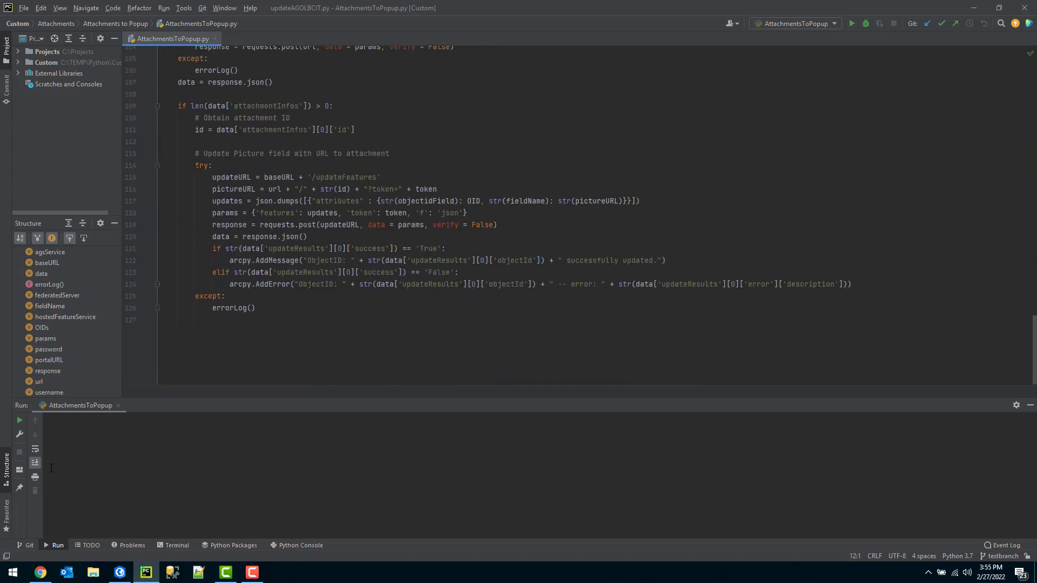
key(F10)
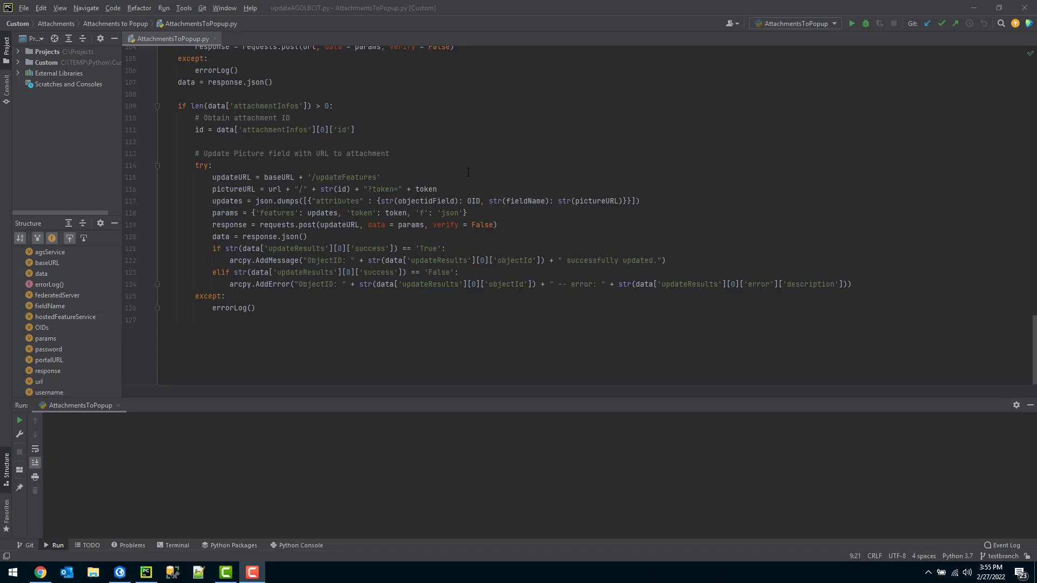
right_click(468, 172)
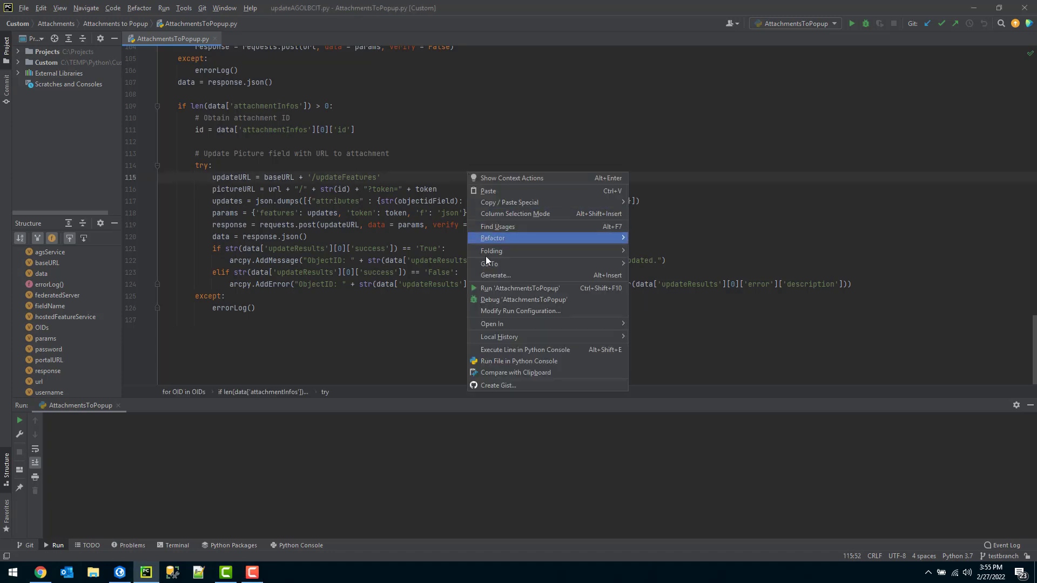
click(479, 289)
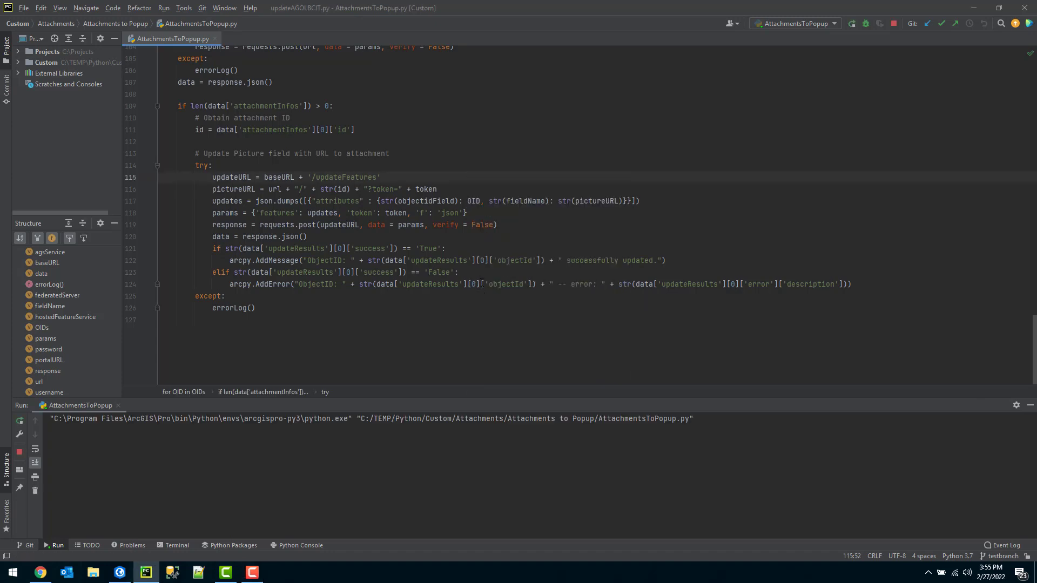